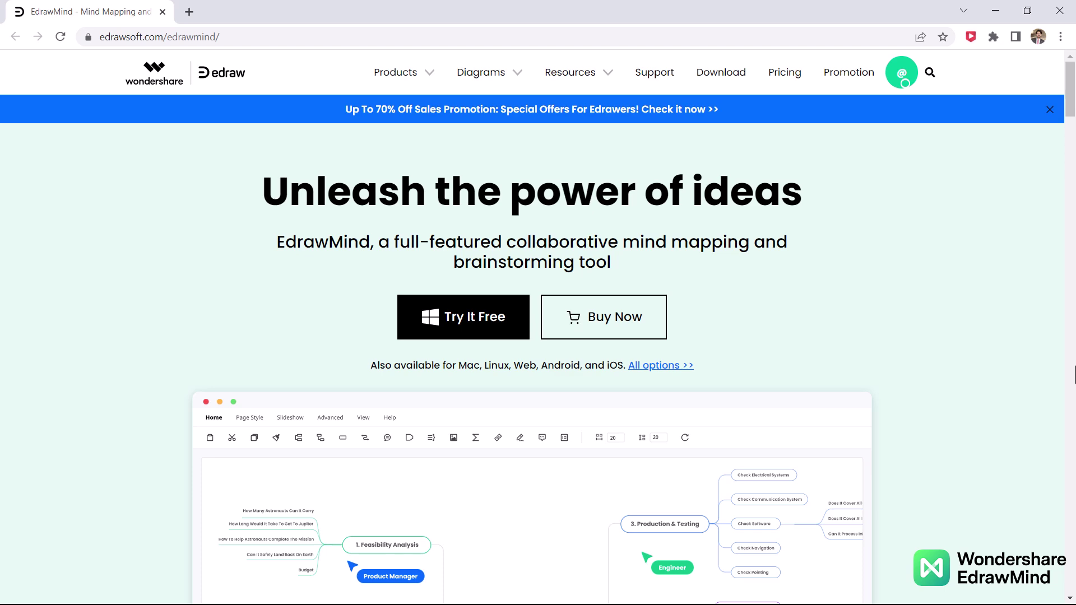
Browse the blank templates and local example maps on the New screen.
{"action": "scroll", "coordinate": [533, 348], "scroll_direction": "down", "scroll_amount": 5}
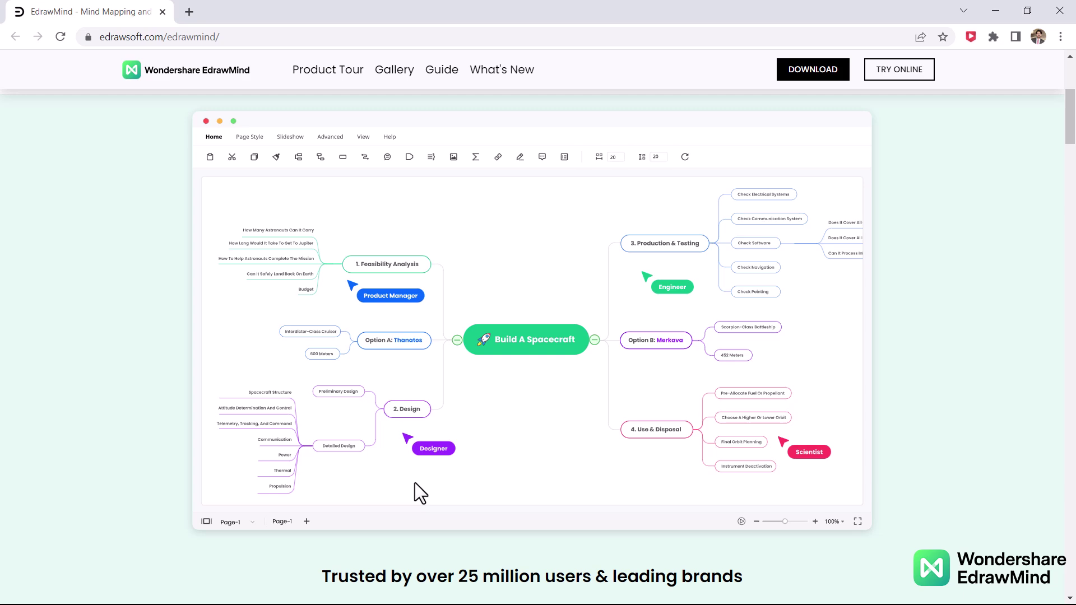
{"action": "scroll", "coordinate": [415, 483], "scroll_direction": "down", "scroll_amount": 12}
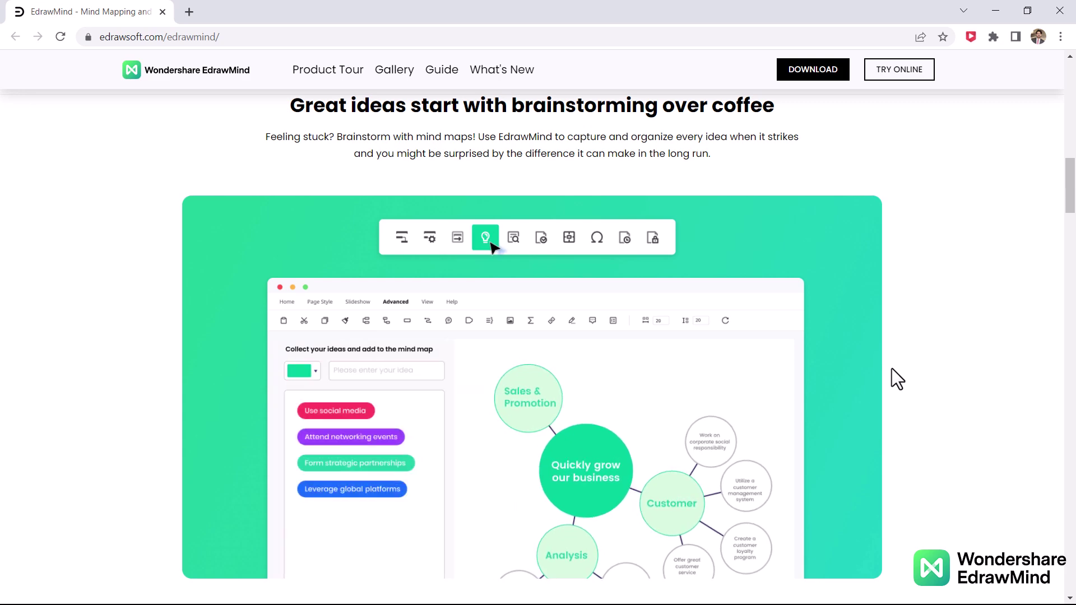
{"action": "scroll", "coordinate": [891, 369], "scroll_direction": "down", "scroll_amount": 8}
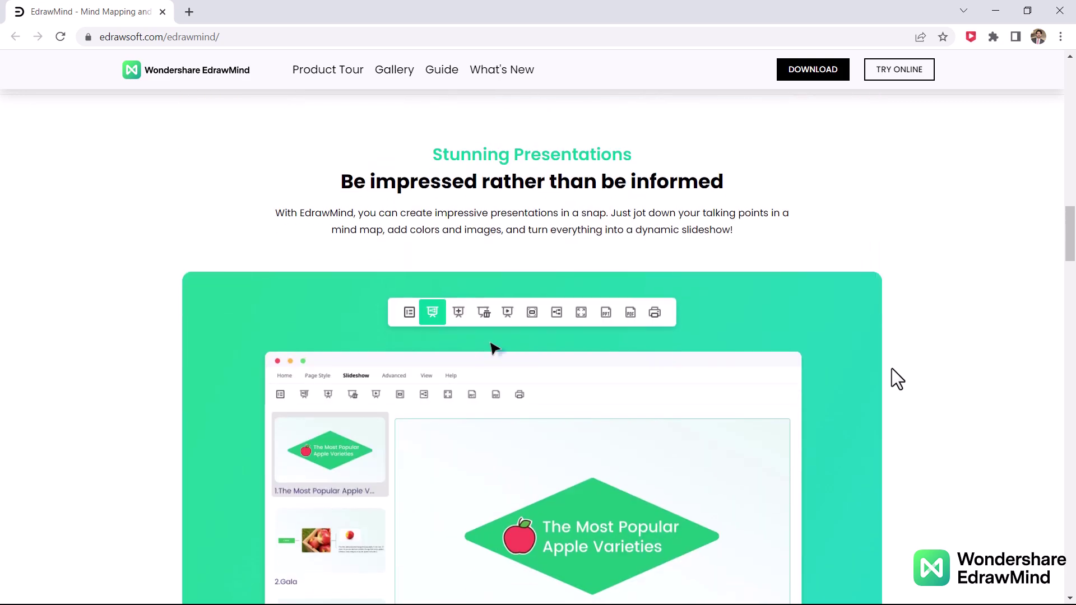
{"action": "scroll", "coordinate": [892, 368], "scroll_direction": "down", "scroll_amount": 3}
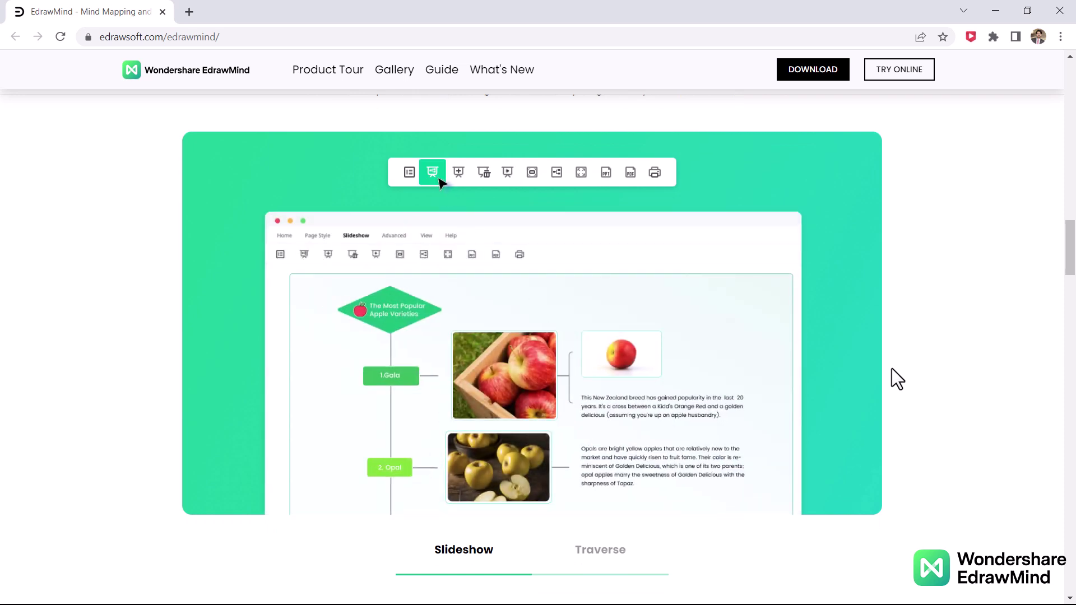
{"action": "scroll", "coordinate": [873, 388], "scroll_direction": "down", "scroll_amount": 9}
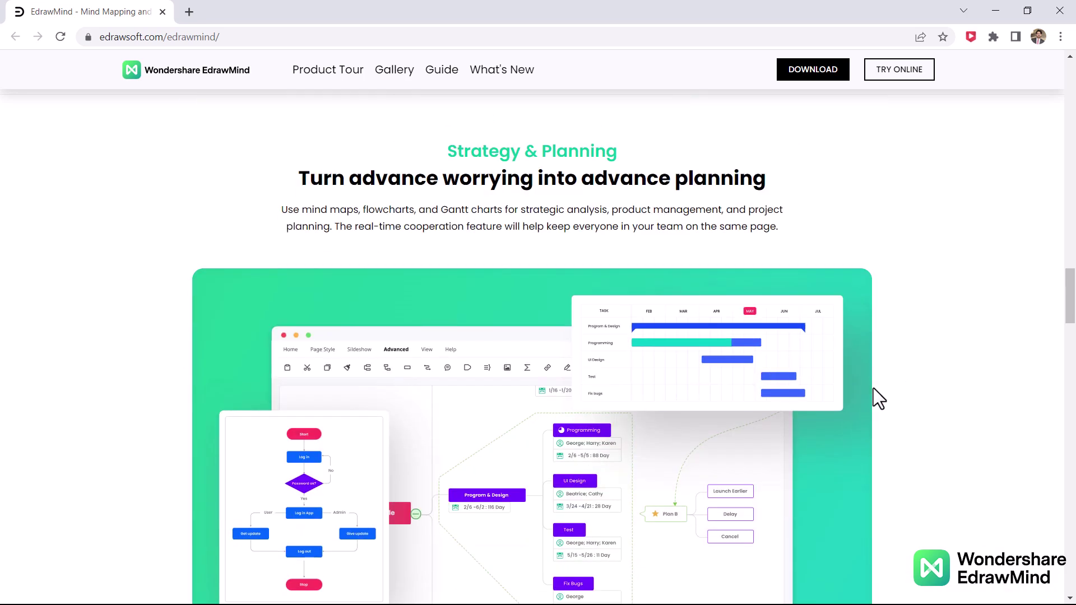
{"action": "scroll", "coordinate": [874, 388], "scroll_direction": "down", "scroll_amount": 1}
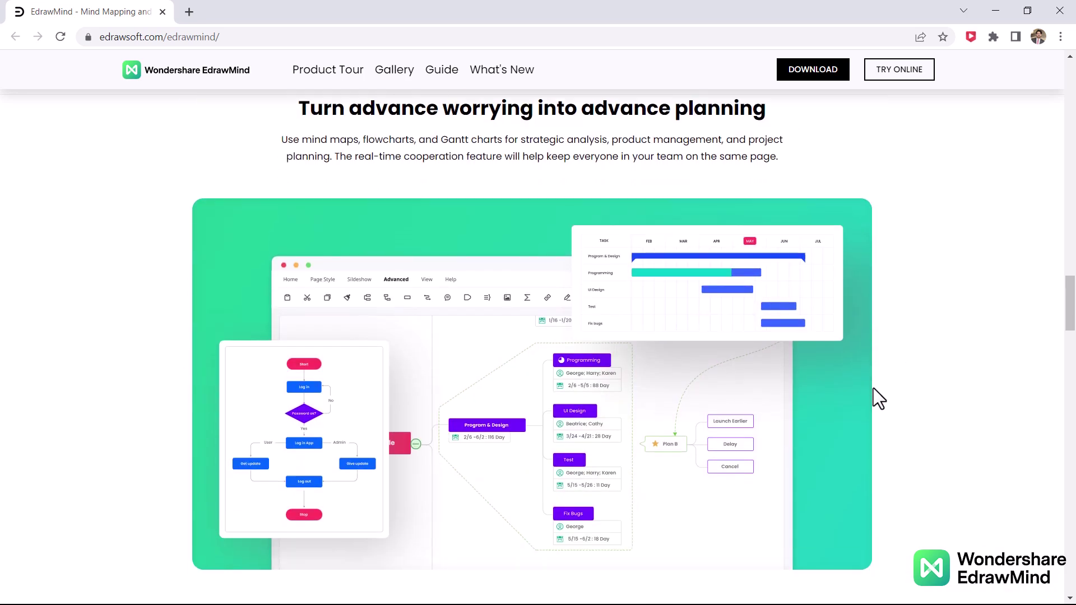
{"action": "scroll", "coordinate": [873, 388], "scroll_direction": "down", "scroll_amount": 11}
{"action": "key", "text": "Home"}
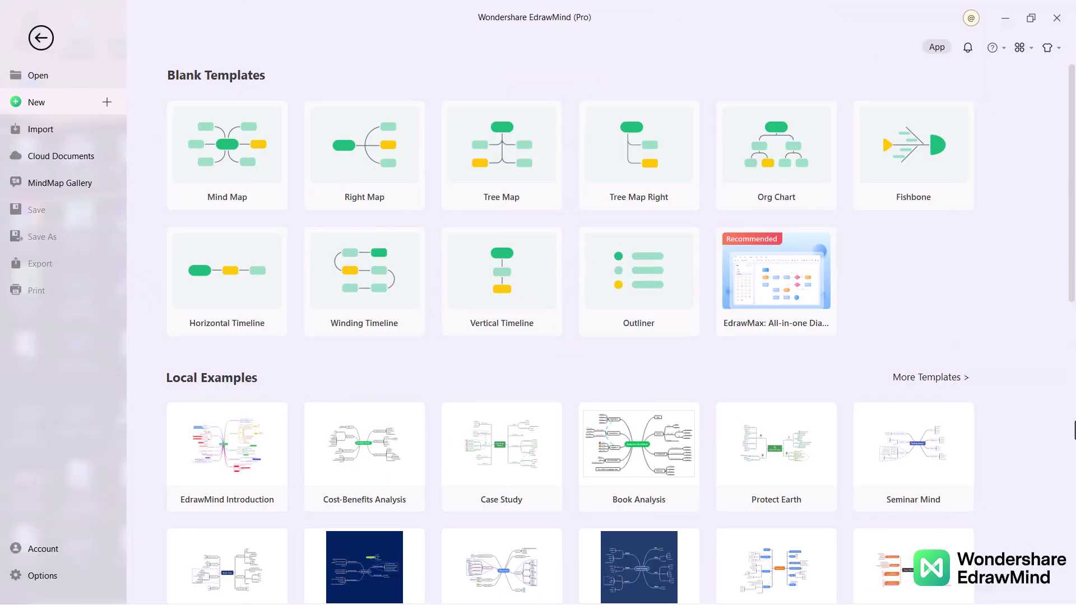
{"action": "scroll", "coordinate": [449, 243], "scroll_direction": "down", "scroll_amount": 3}
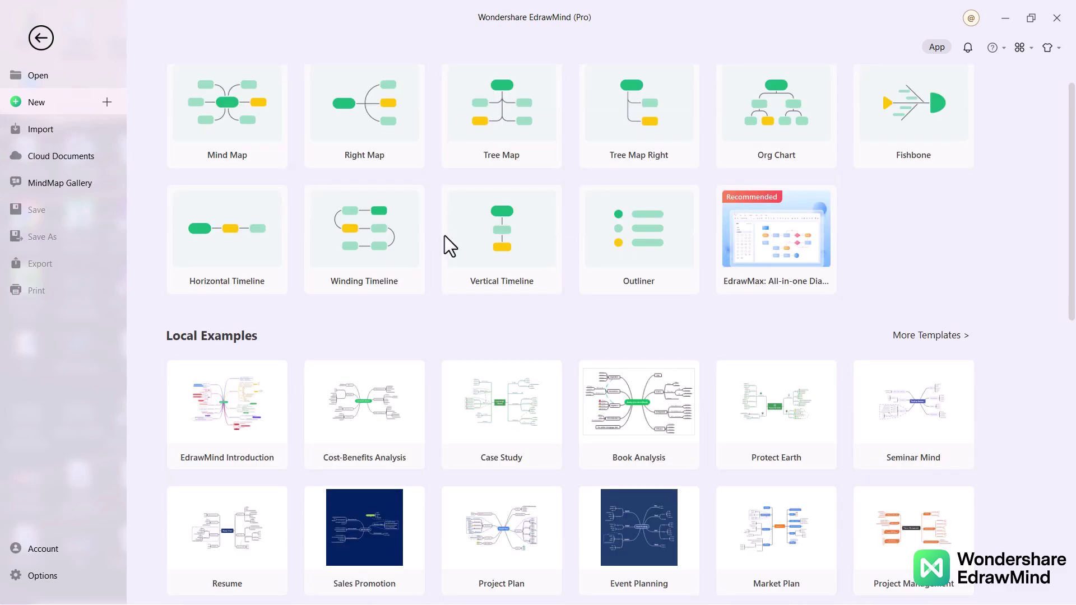
{"action": "scroll", "coordinate": [482, 279], "scroll_direction": "down", "scroll_amount": 2}
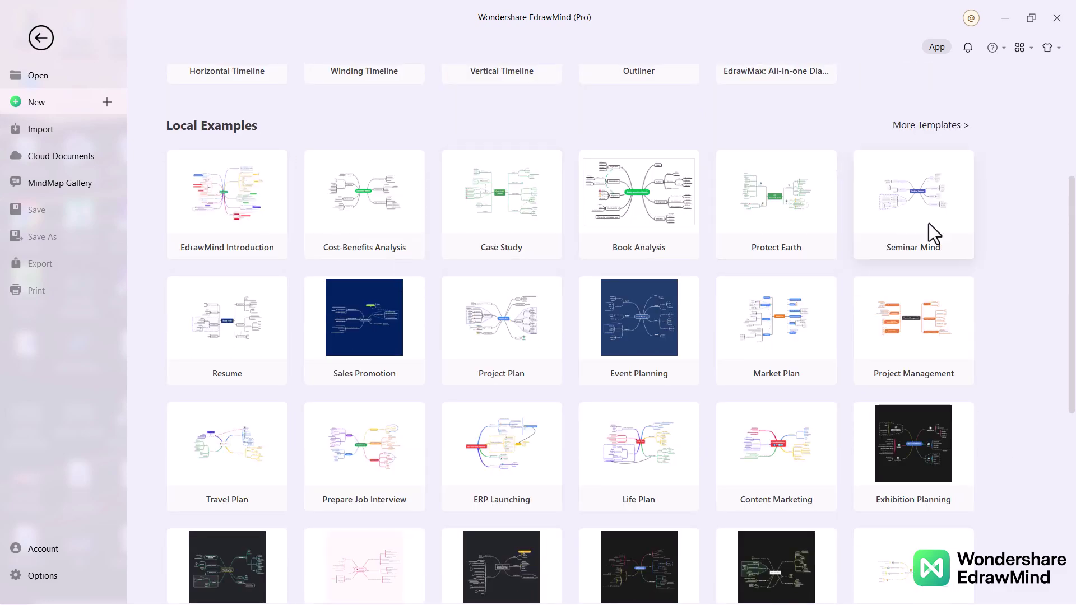
{"action": "scroll", "coordinate": [970, 248], "scroll_direction": "down", "scroll_amount": 4}
{"action": "scroll", "coordinate": [979, 267], "scroll_direction": "down", "scroll_amount": 3}
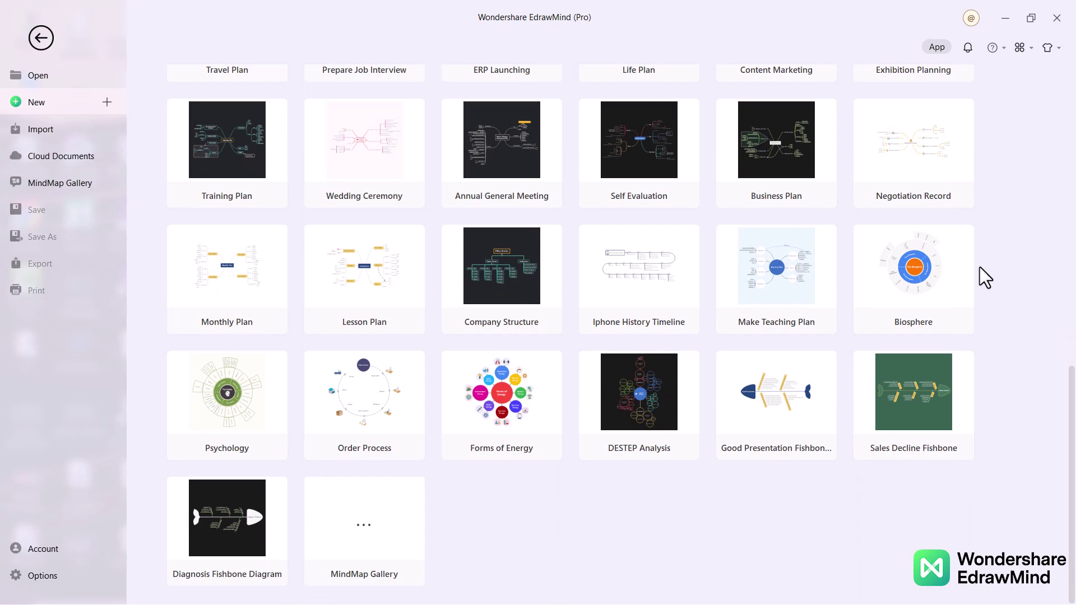
{"action": "scroll", "coordinate": [980, 267], "scroll_direction": "up", "scroll_amount": 10}
{"action": "scroll", "coordinate": [980, 267], "scroll_direction": "up", "scroll_amount": 2}
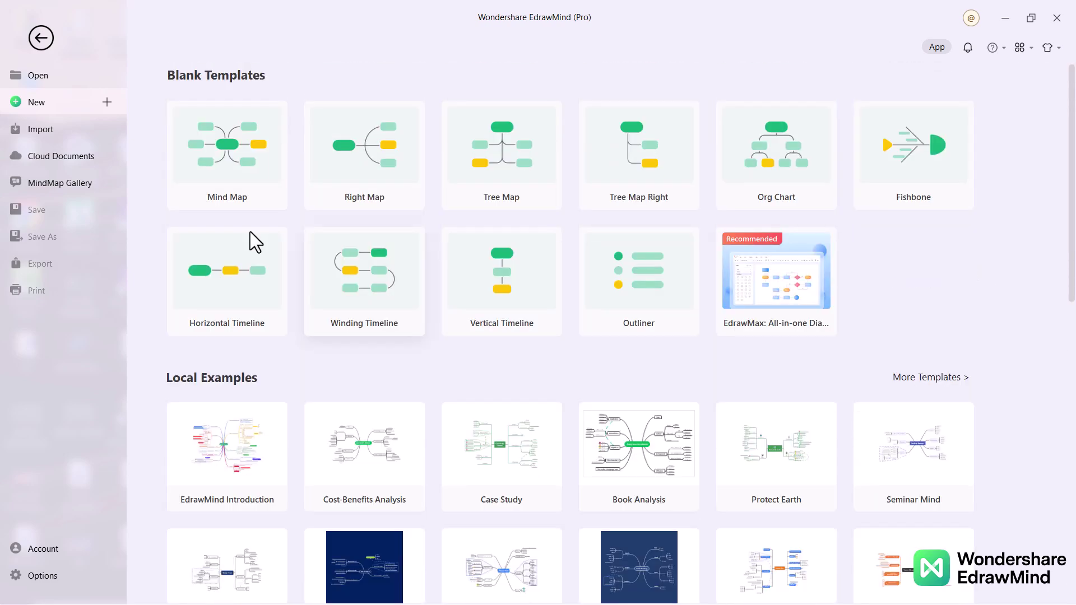
Open the MindMap Gallery and scroll through the community-published maps.
{"action": "left_click", "coordinate": [93, 182]}
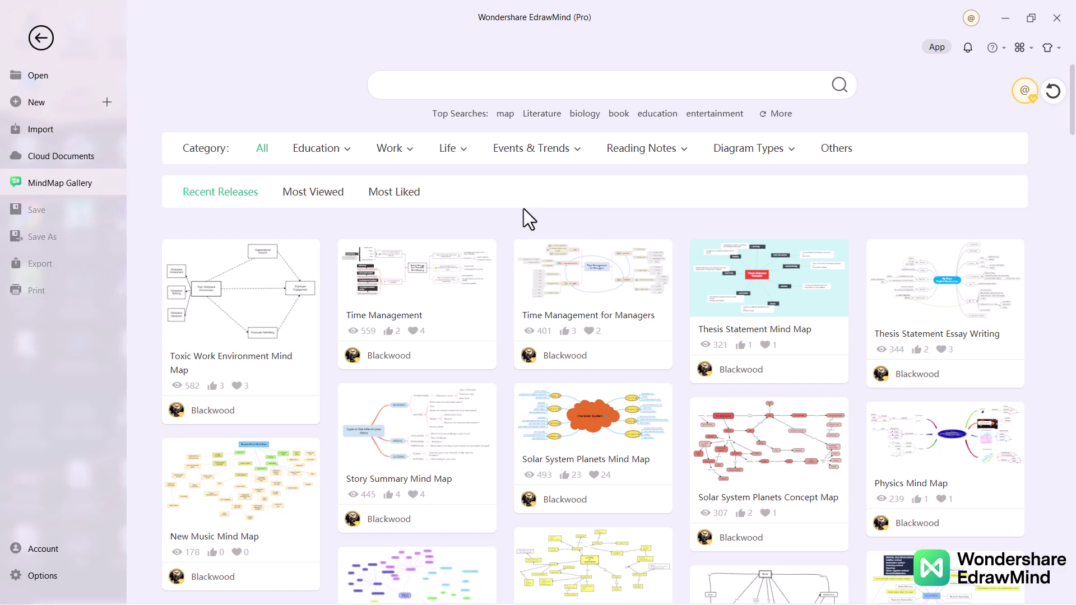
{"action": "scroll", "coordinate": [524, 208], "scroll_direction": "down", "scroll_amount": 5}
{"action": "scroll", "coordinate": [523, 209], "scroll_direction": "down", "scroll_amount": 8}
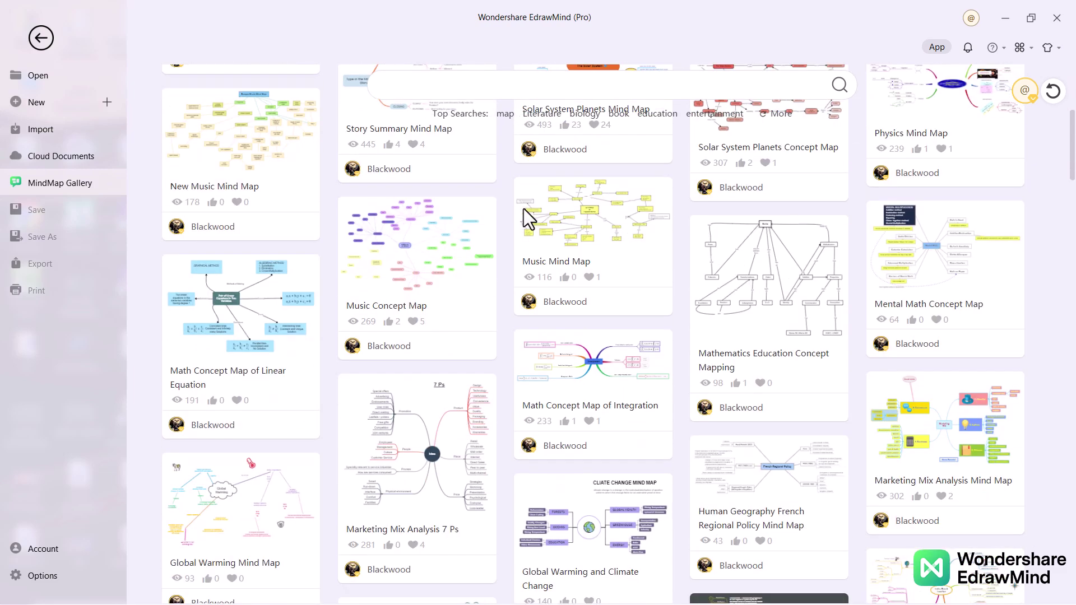
{"action": "scroll", "coordinate": [525, 222], "scroll_direction": "down", "scroll_amount": 4}
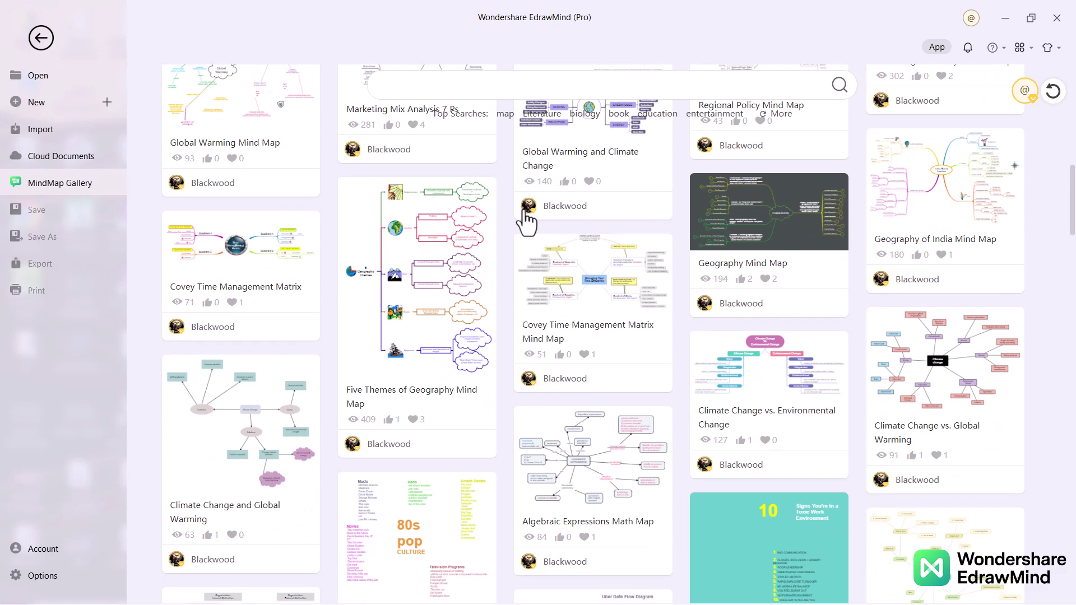
{"action": "scroll", "coordinate": [527, 222], "scroll_direction": "down", "scroll_amount": 8}
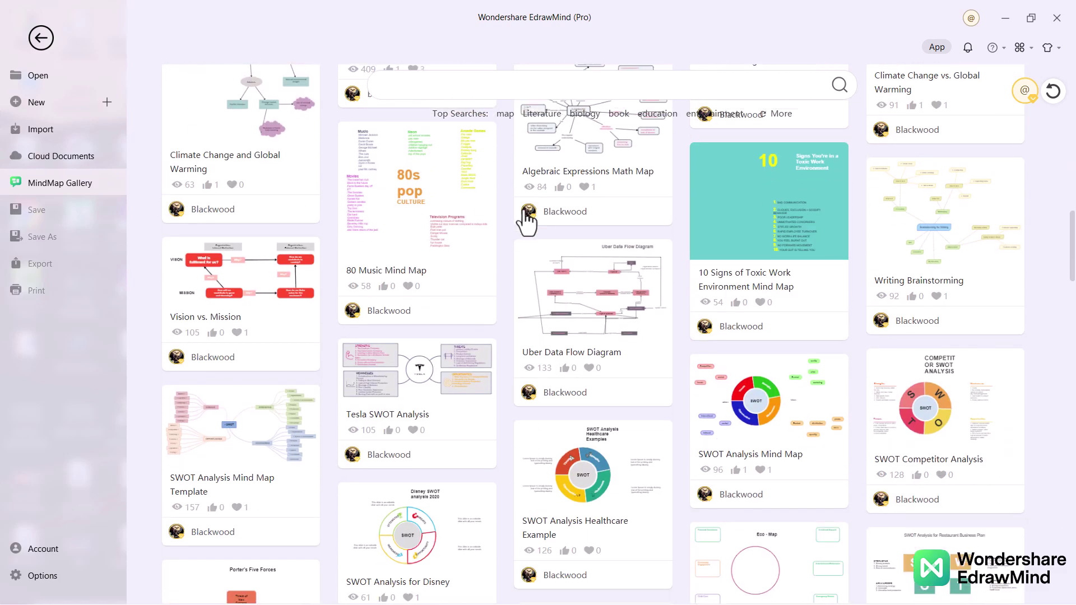
{"action": "scroll", "coordinate": [527, 222], "scroll_direction": "down", "scroll_amount": 6}
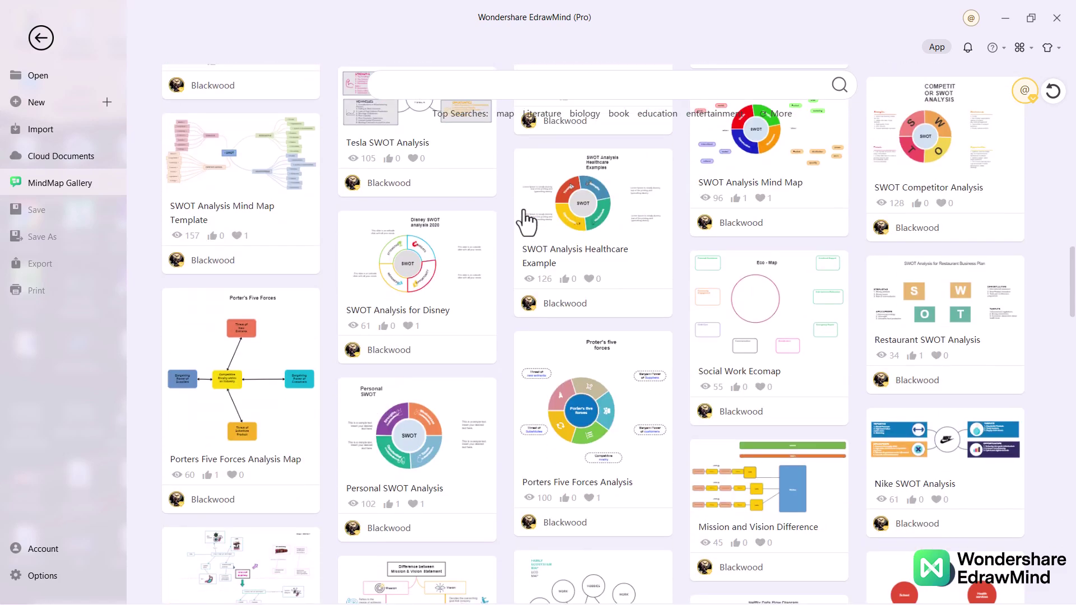
{"action": "scroll", "coordinate": [527, 223], "scroll_direction": "down", "scroll_amount": 6}
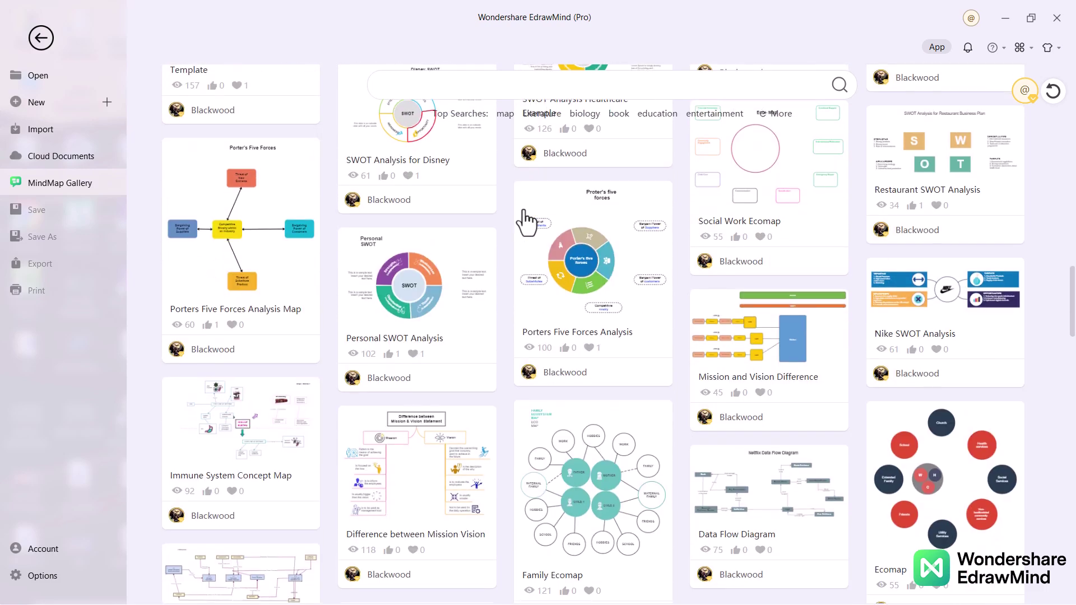
{"action": "scroll", "coordinate": [527, 223], "scroll_direction": "down", "scroll_amount": 5}
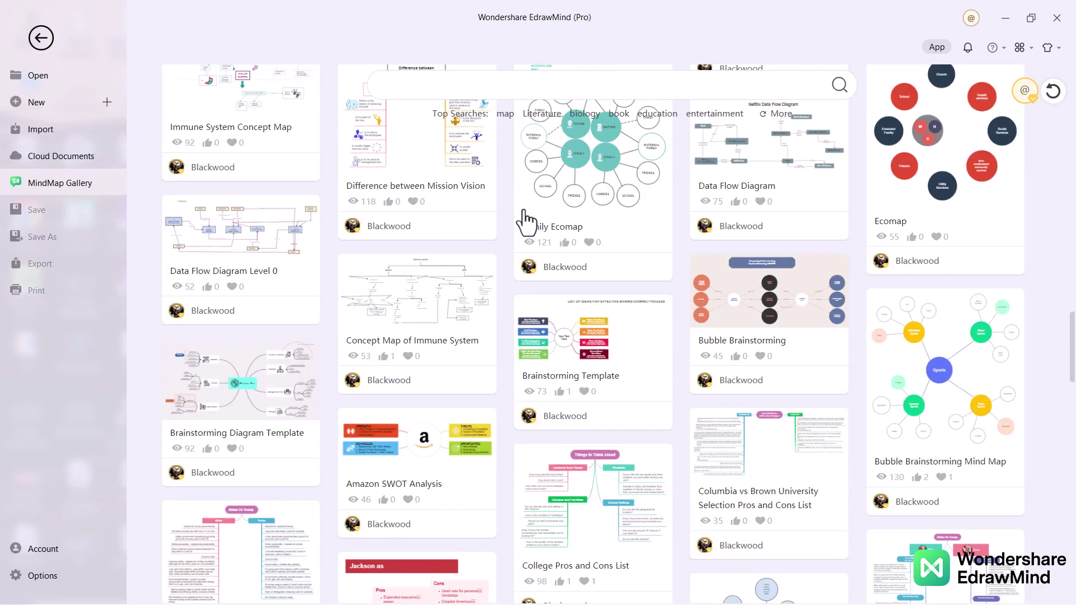
{"action": "scroll", "coordinate": [527, 222], "scroll_direction": "up", "scroll_amount": 15}
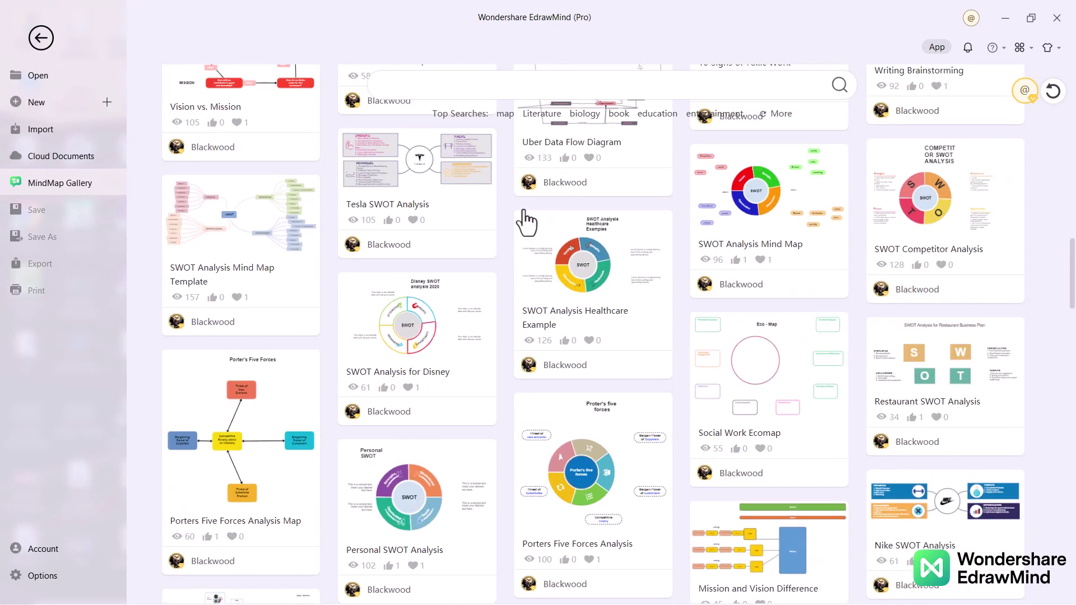
{"action": "scroll", "coordinate": [527, 223], "scroll_direction": "up", "scroll_amount": 6}
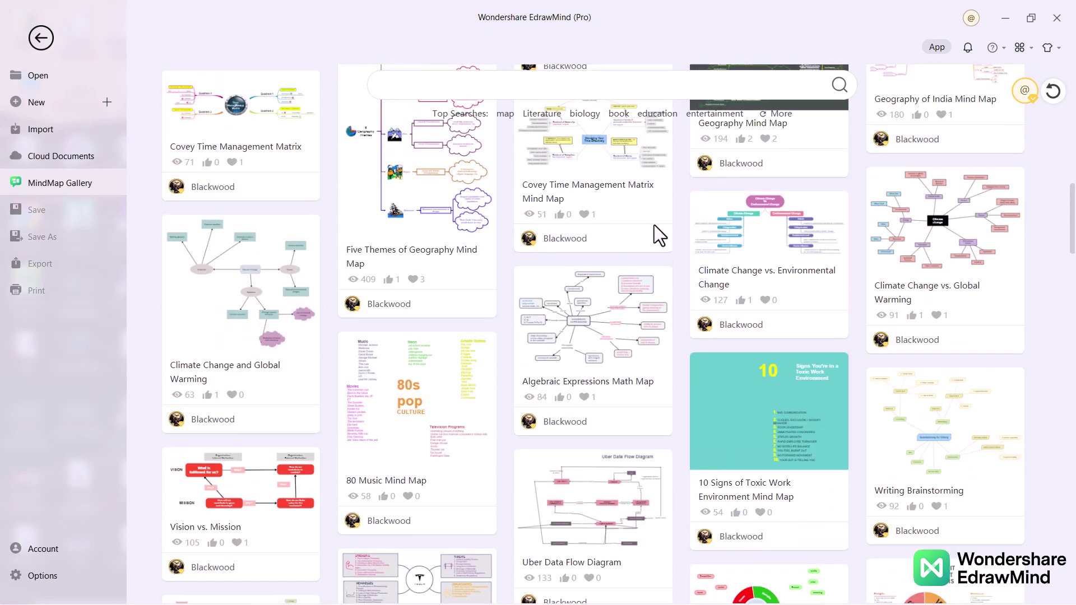
Preview the Climate Change vs. Environmental Change map zoomed out, then return to the templates.
{"action": "left_click", "coordinate": [771, 233]}
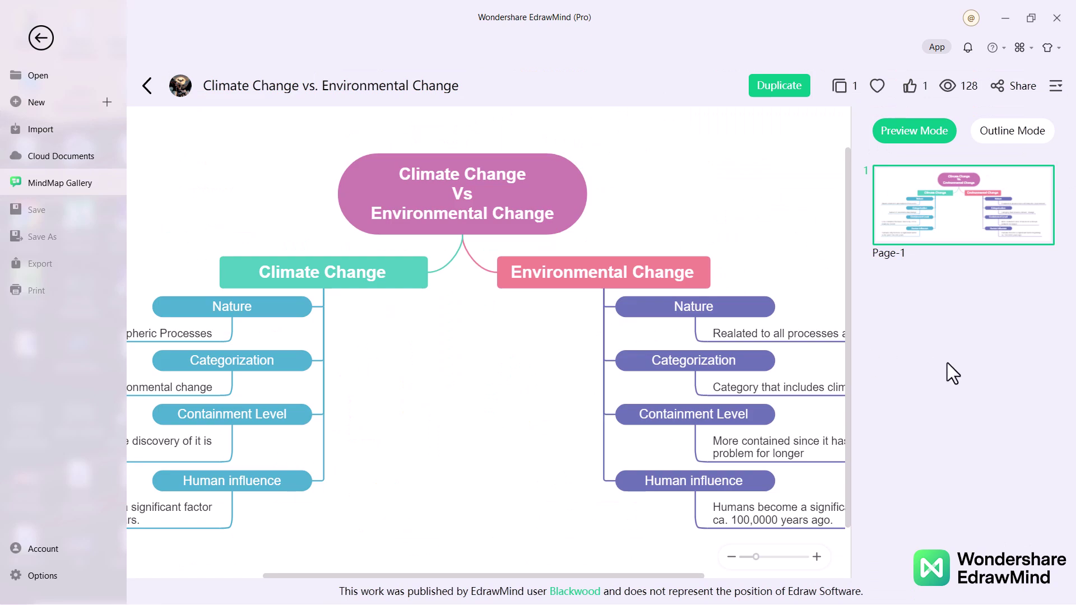
{"action": "scroll", "coordinate": [560, 212], "scroll_direction": "down", "scroll_amount": 1}
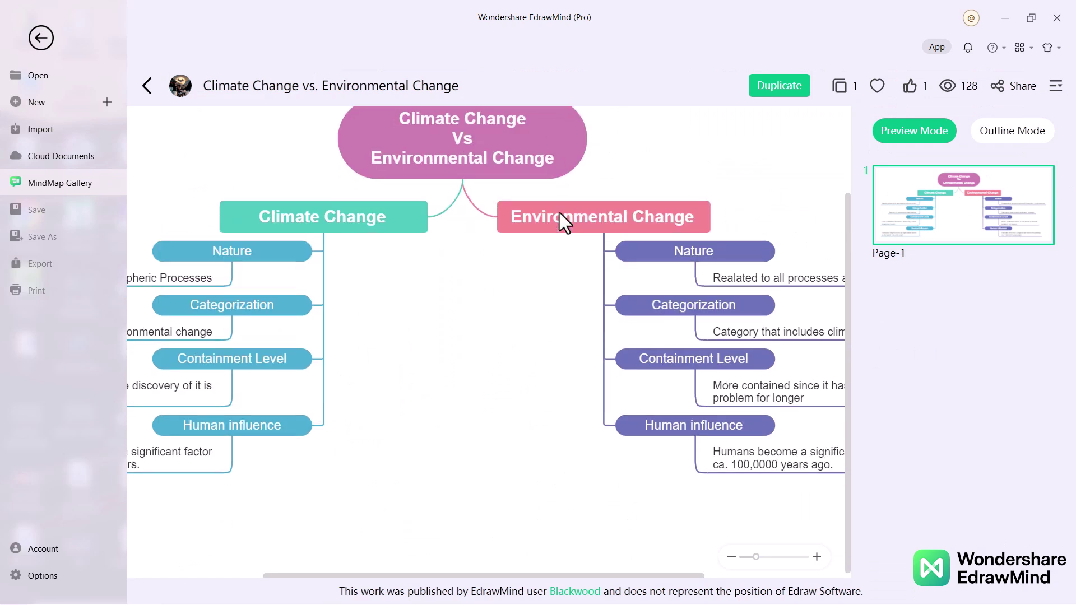
{"action": "left_click", "coordinate": [732, 558]}
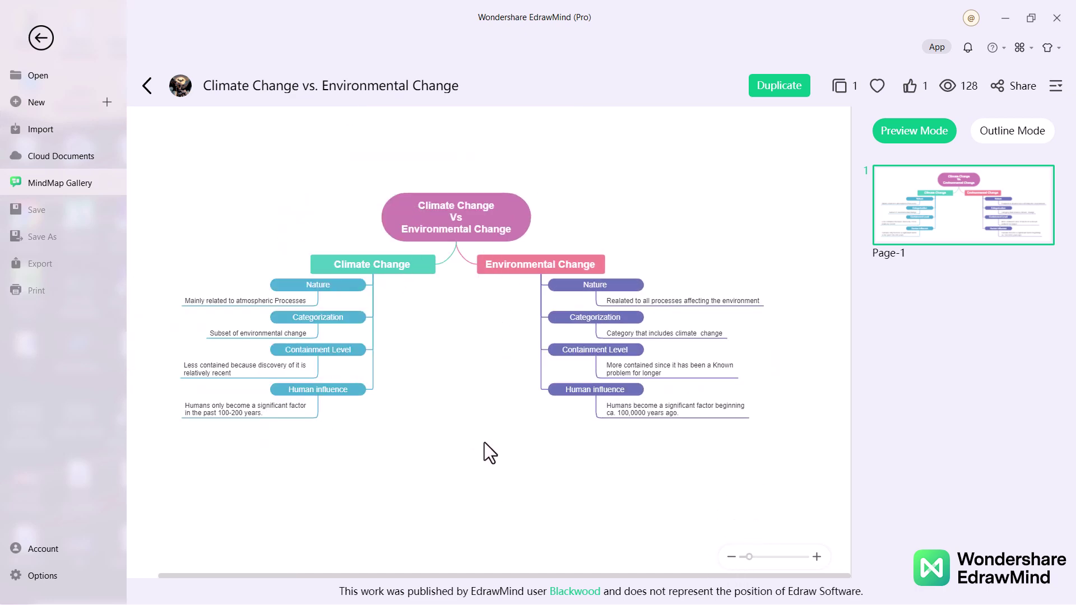
{"action": "left_click", "coordinate": [42, 99]}
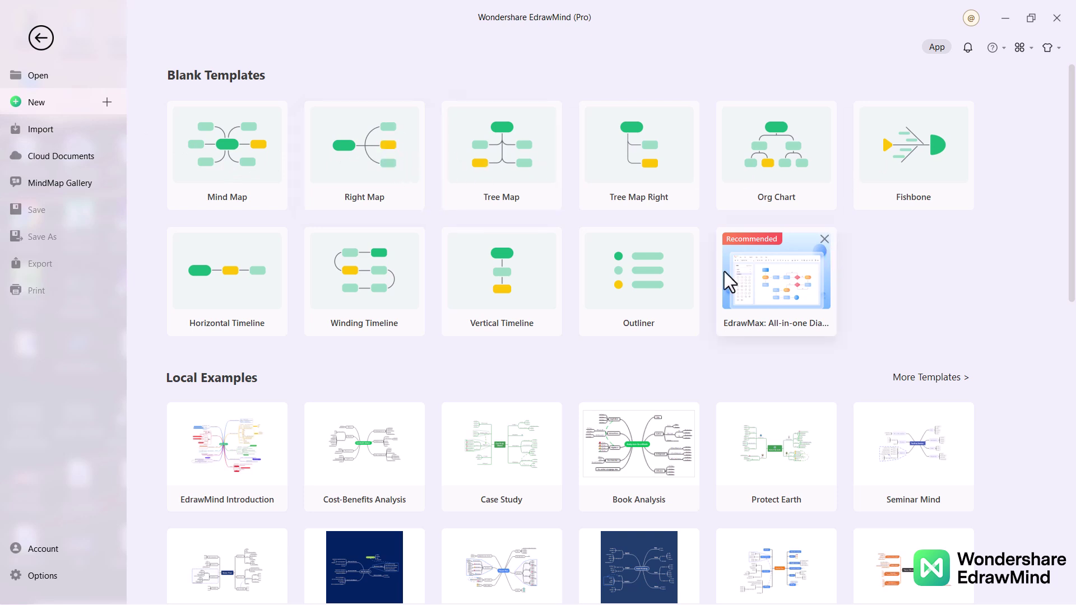
Start a new mind map from the Right Map blank template.
{"action": "left_click", "coordinate": [354, 157]}
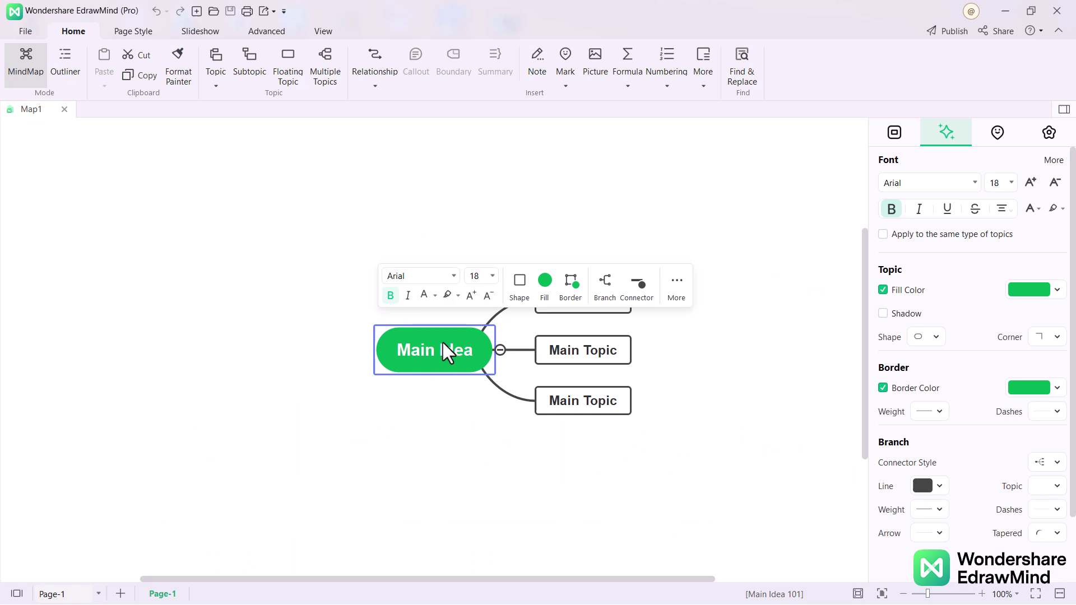
{"action": "left_click", "coordinate": [438, 433]}
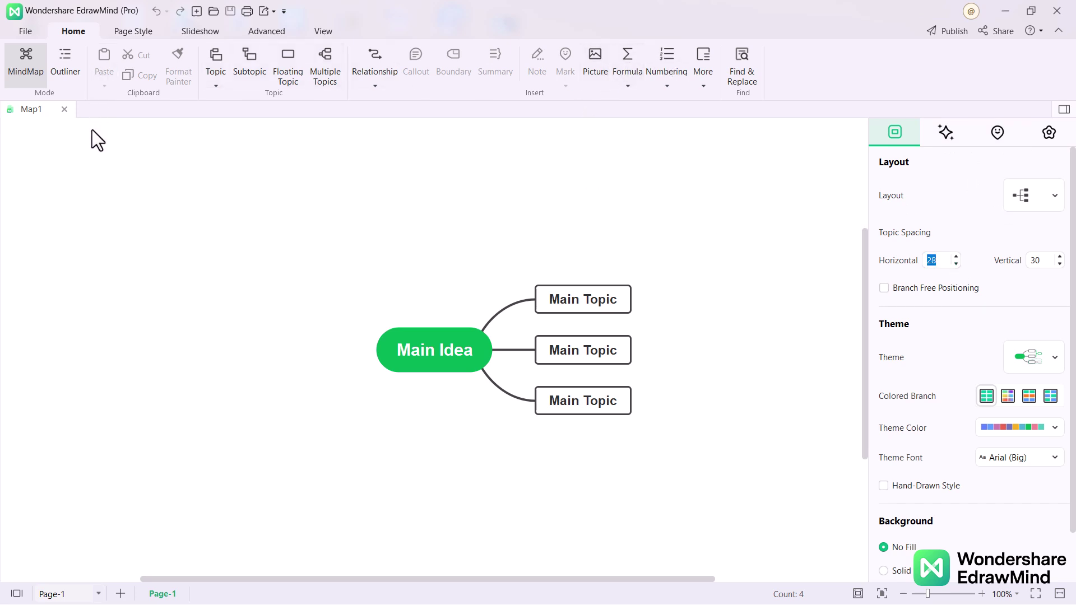
{"action": "left_click", "coordinate": [441, 352]}
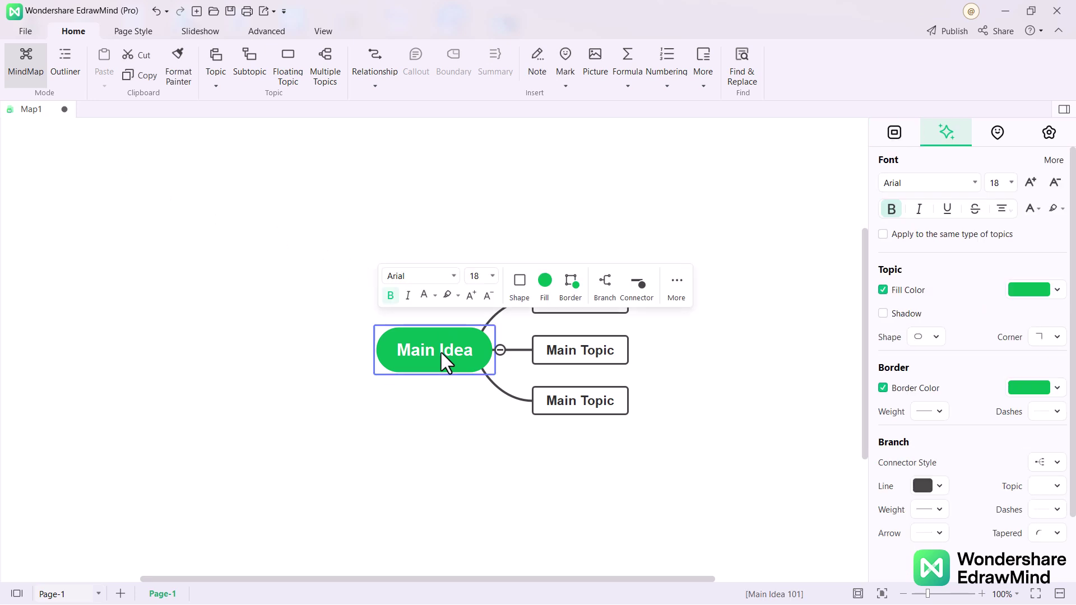
Add a fourth Main Topic, undo it, and drag the map to the canvas's left.
{"action": "key", "text": "Return"}
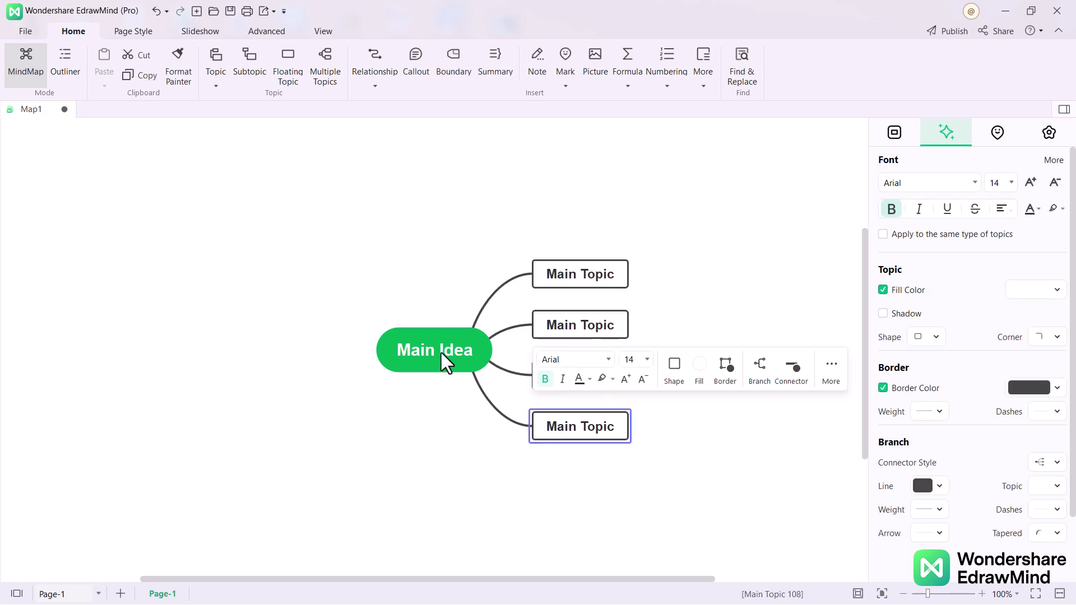
{"action": "left_click", "coordinate": [436, 409]}
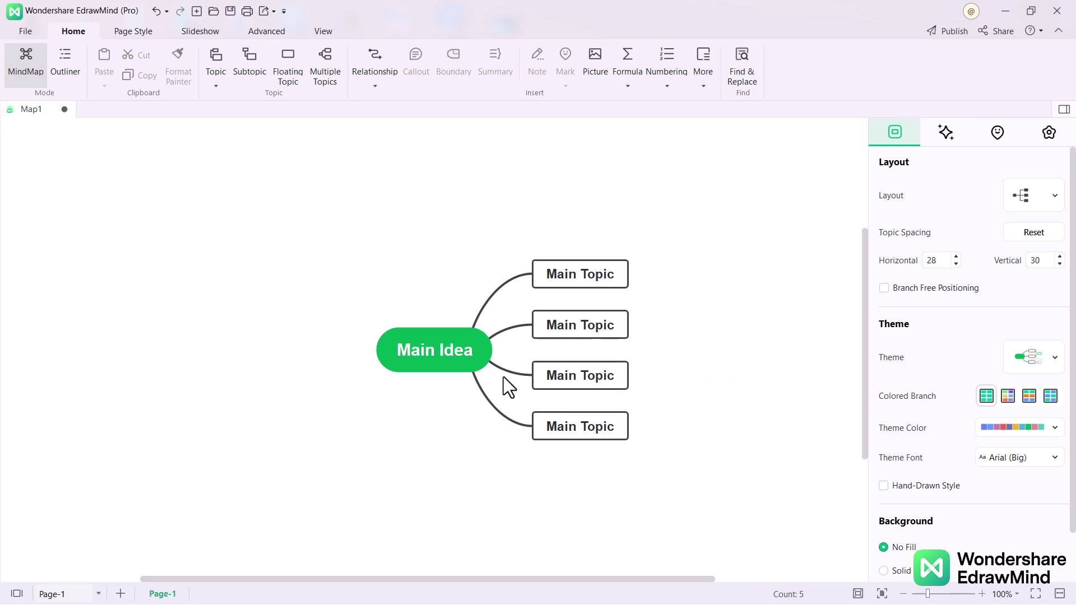
{"action": "key", "text": "ctrl+z"}
{"action": "left_click_drag", "start_coordinate": [444, 362], "coordinate": [159, 346]}
Name the central topic Software Update, the first branch Checking Availability, and add two subtopics.
{"action": "type", "text": "Software Update"}
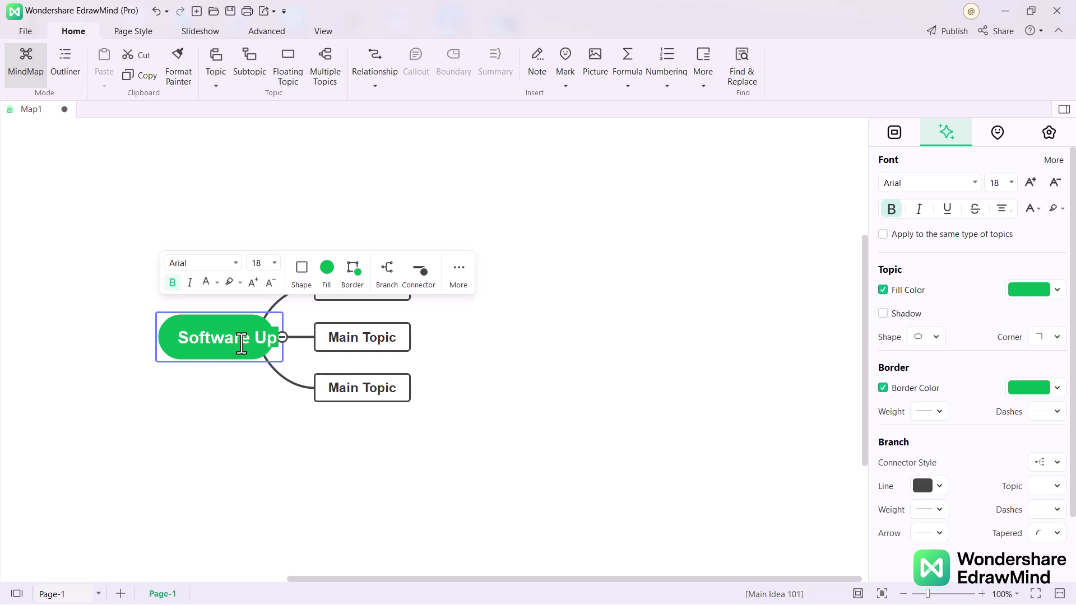
{"action": "left_click", "coordinate": [398, 288]}
{"action": "type", "text": "Checking Availability"}
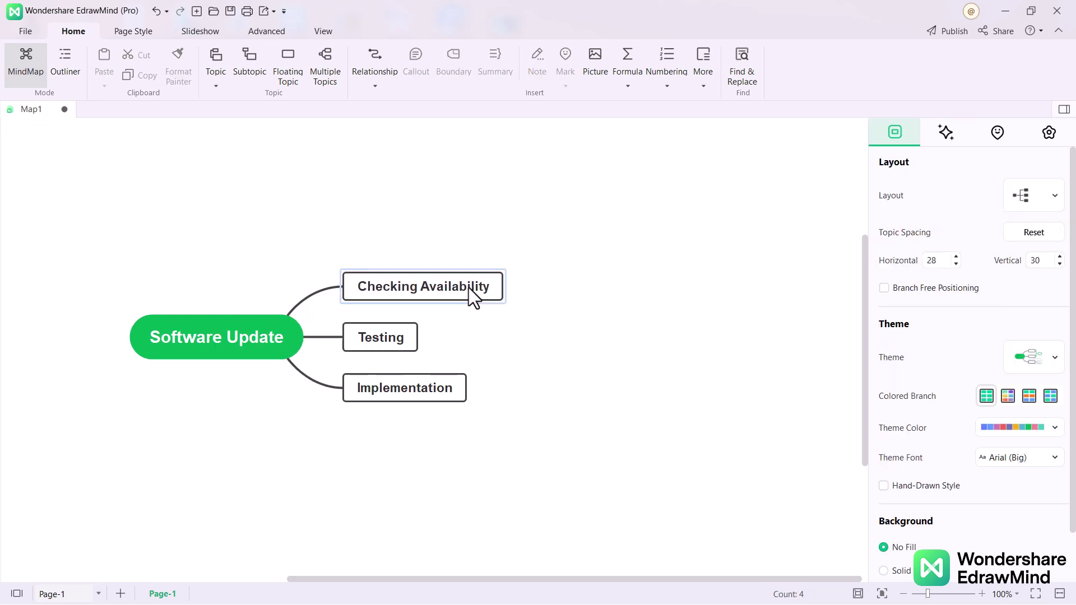
{"action": "left_click", "coordinate": [468, 287]}
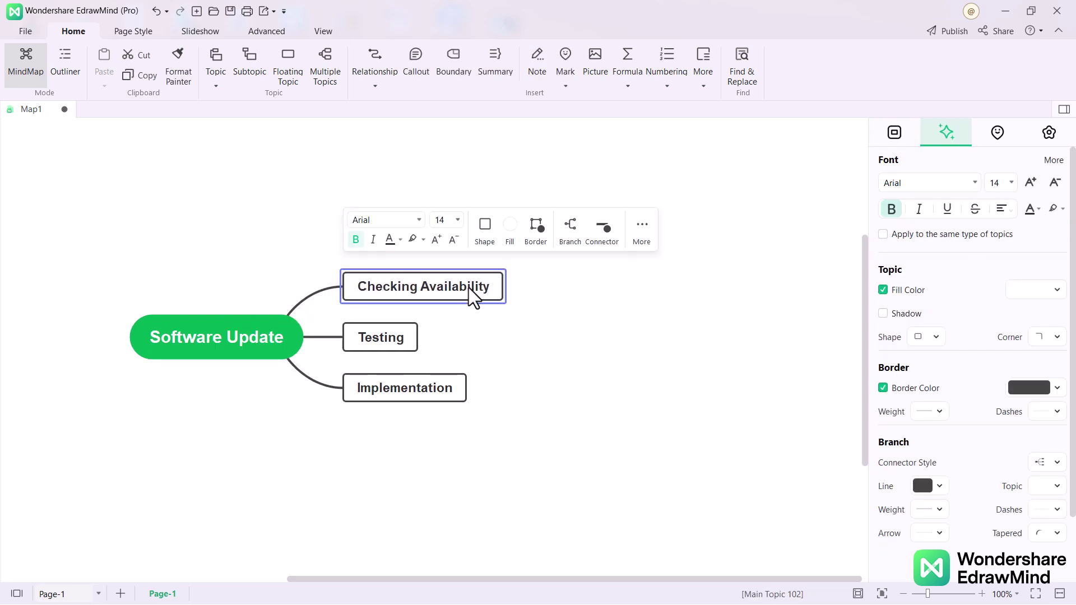
{"action": "key", "text": "Tab"}
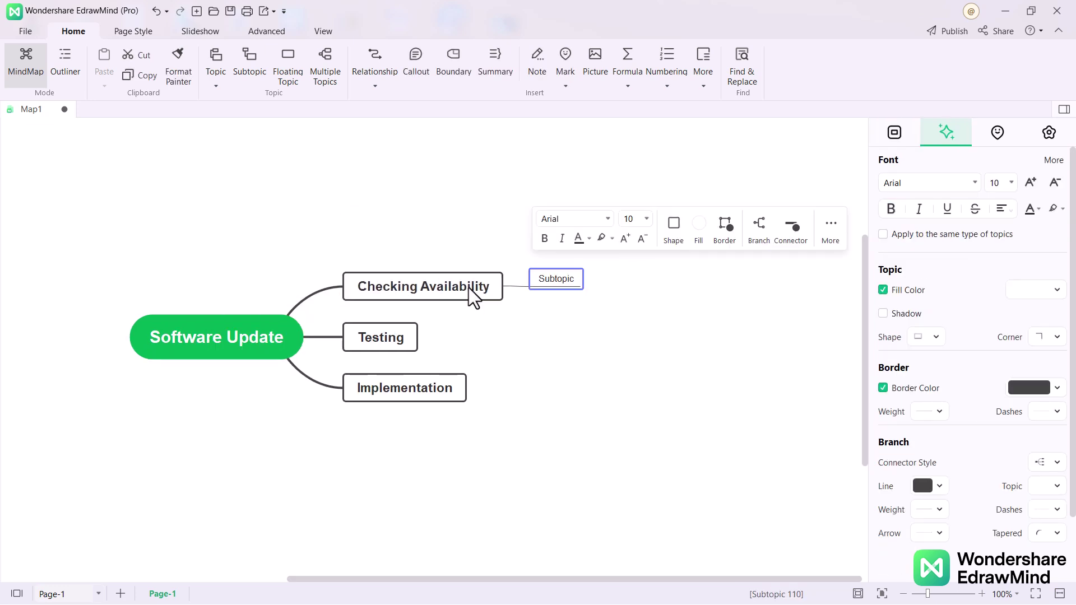
{"action": "key", "text": "Return"}
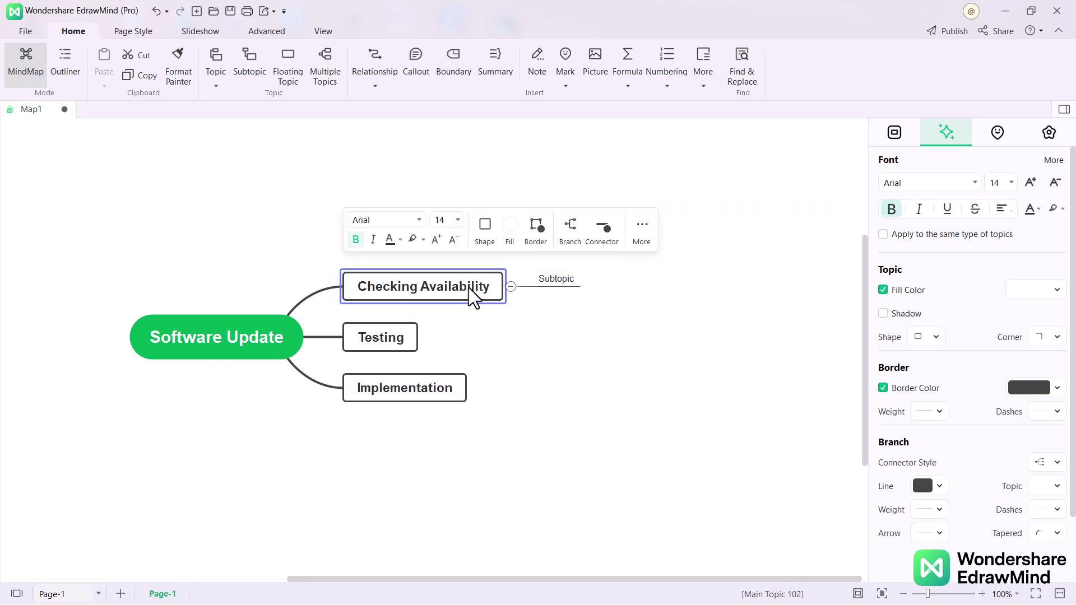
Add subtopics under the Testing and Implementation branches.
{"action": "left_click", "coordinate": [389, 344]}
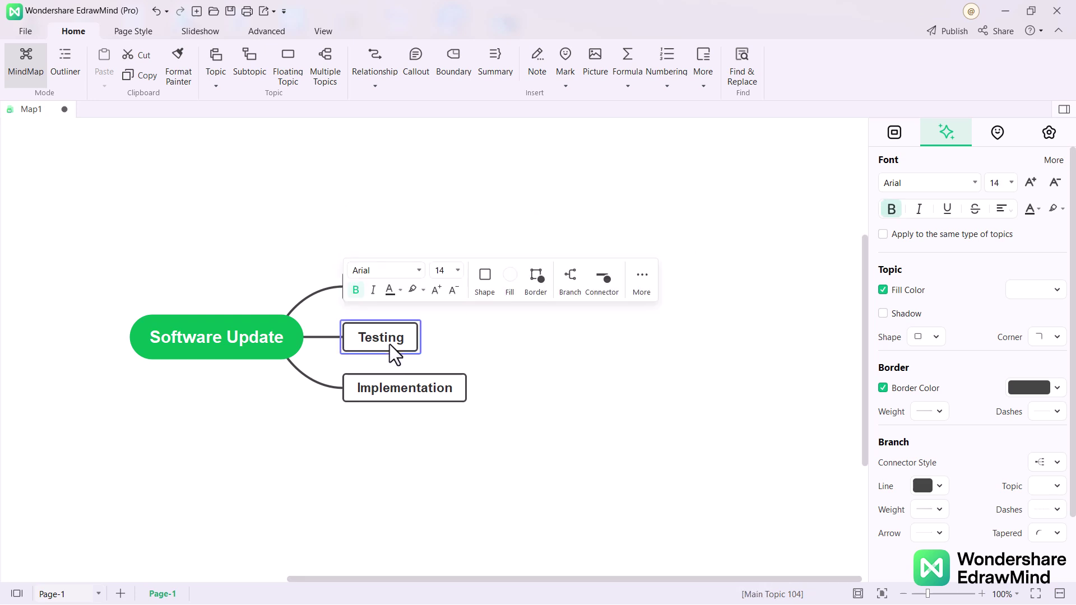
{"action": "key", "text": "Tab"}
{"action": "key", "text": "Tab"}
{"action": "left_click", "coordinate": [446, 397]}
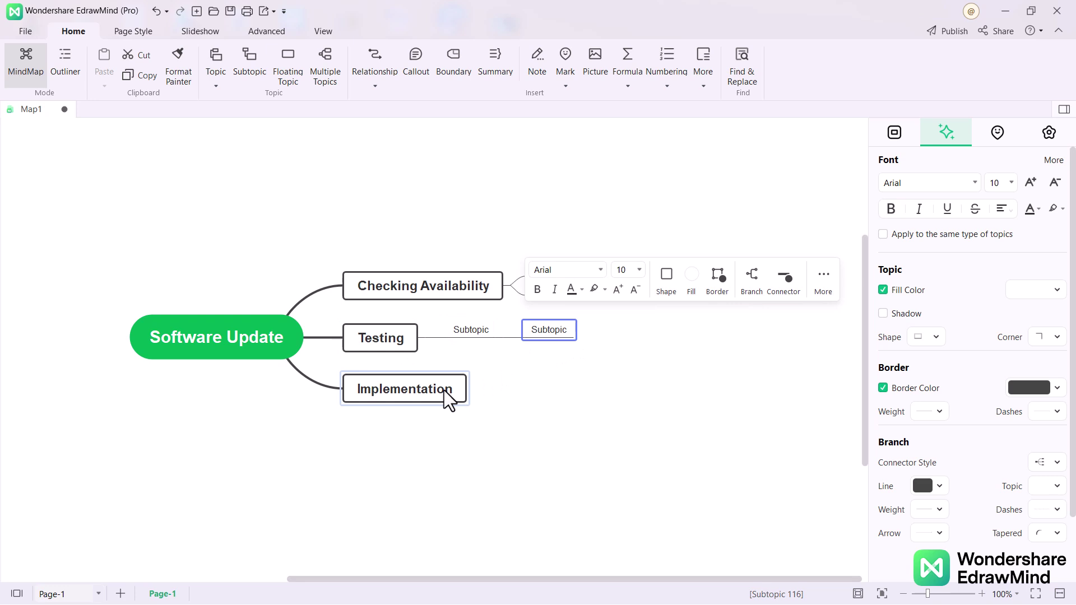
{"action": "key", "text": "Tab"}
{"action": "key", "text": "Tab"}
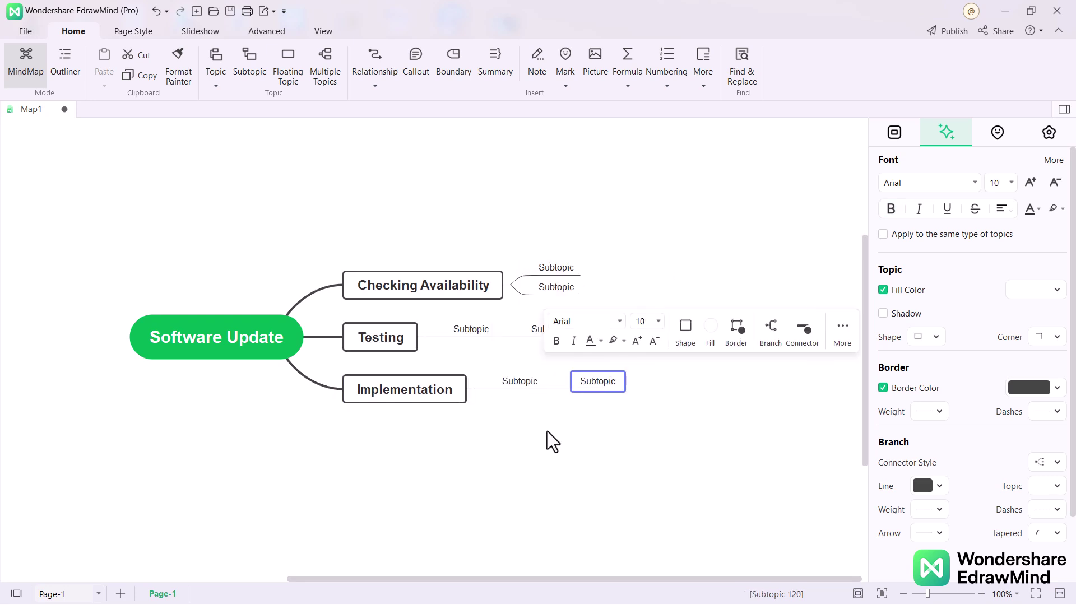
{"action": "left_click", "coordinate": [547, 432]}
Name the Checking Availability subtopics 'Visit Website' and 'Crosscheck the latest build'.
{"action": "left_click", "coordinate": [558, 289]}
{"action": "key", "text": "Up"}
{"action": "type", "text": "Visit Website"}
{"action": "left_click", "coordinate": [563, 292]}
{"action": "type", "text": "Crosscheck the latest build"}
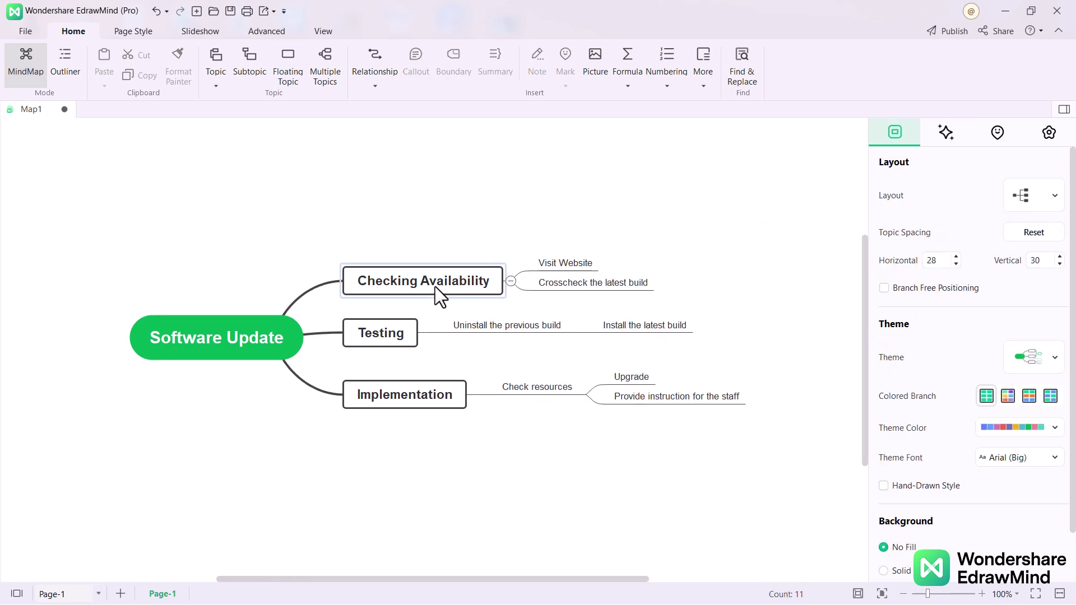
Fill Software Update black and Checking Availability blue.
{"action": "left_click", "coordinate": [237, 331]}
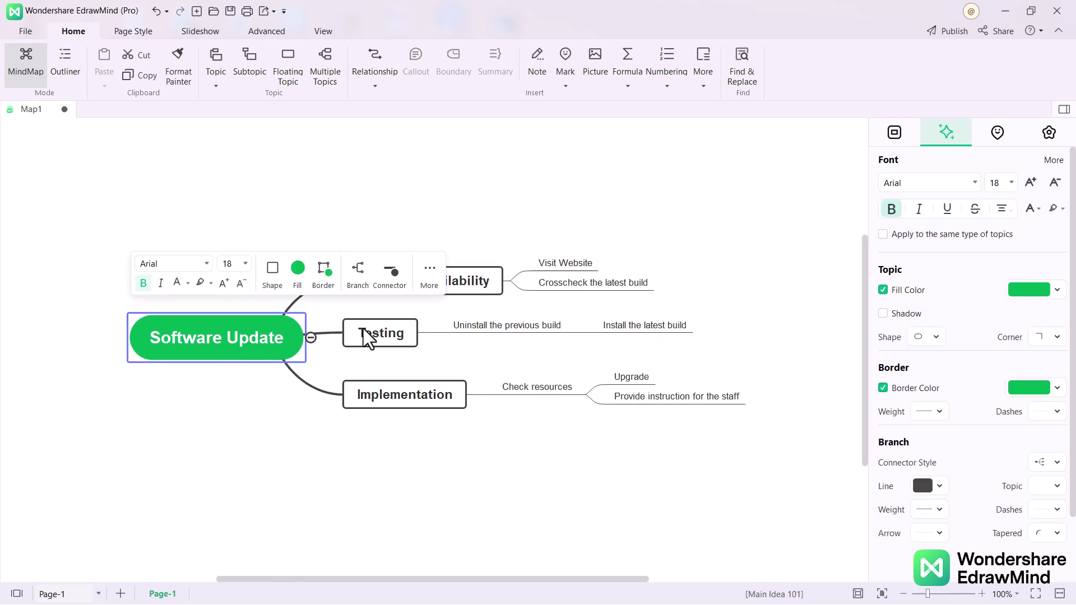
{"action": "left_click", "coordinate": [1057, 290]}
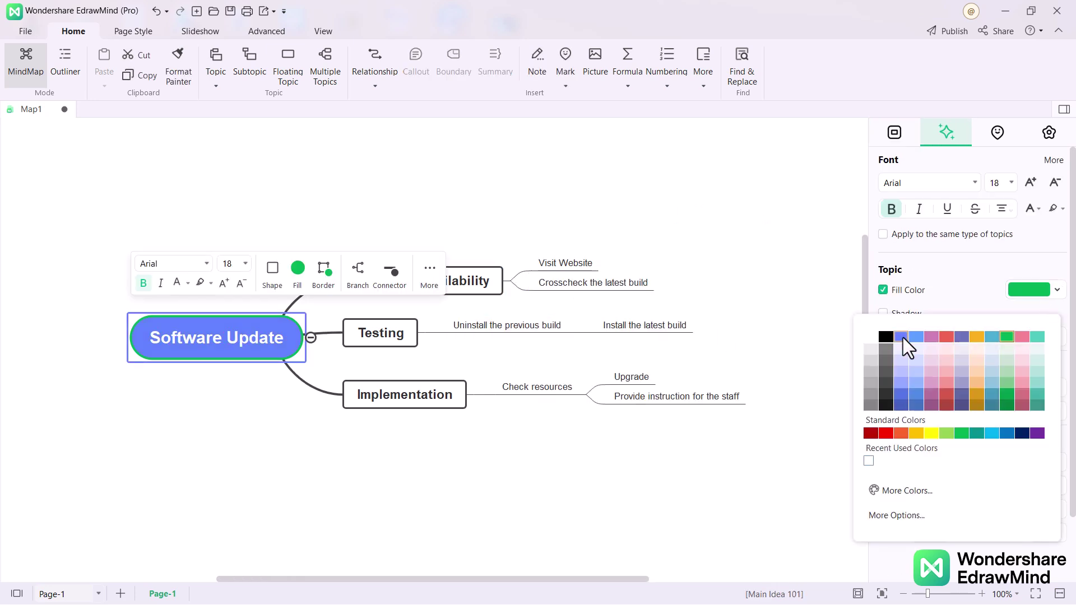
{"action": "left_click", "coordinate": [885, 337]}
{"action": "left_click", "coordinate": [491, 292]}
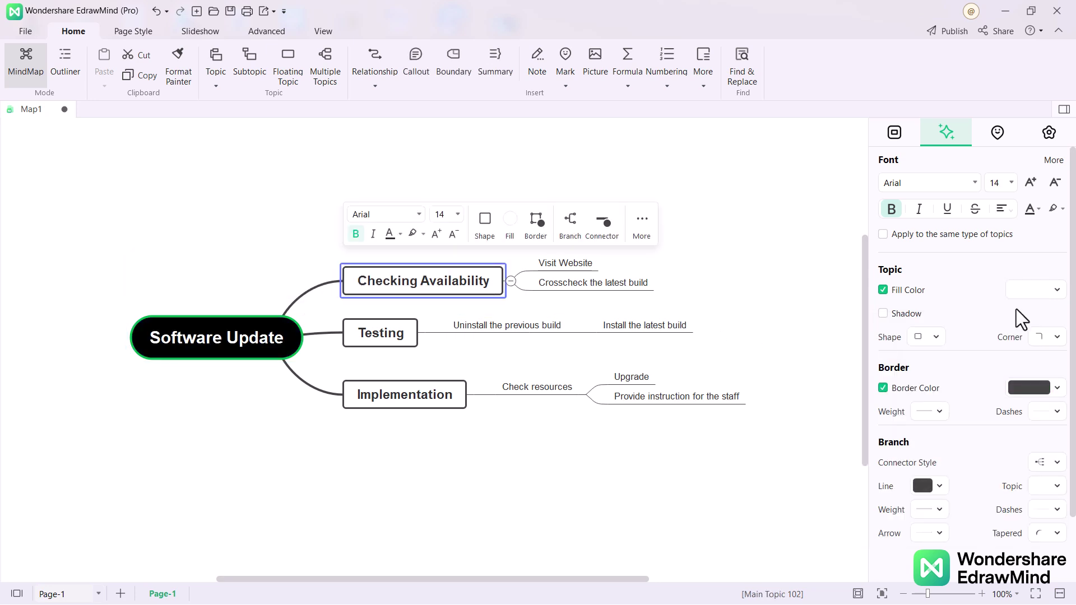
{"action": "left_click", "coordinate": [1057, 290]}
{"action": "left_click", "coordinate": [918, 345]}
Fill Testing orange and Implementation light teal.
{"action": "key", "text": "Down"}
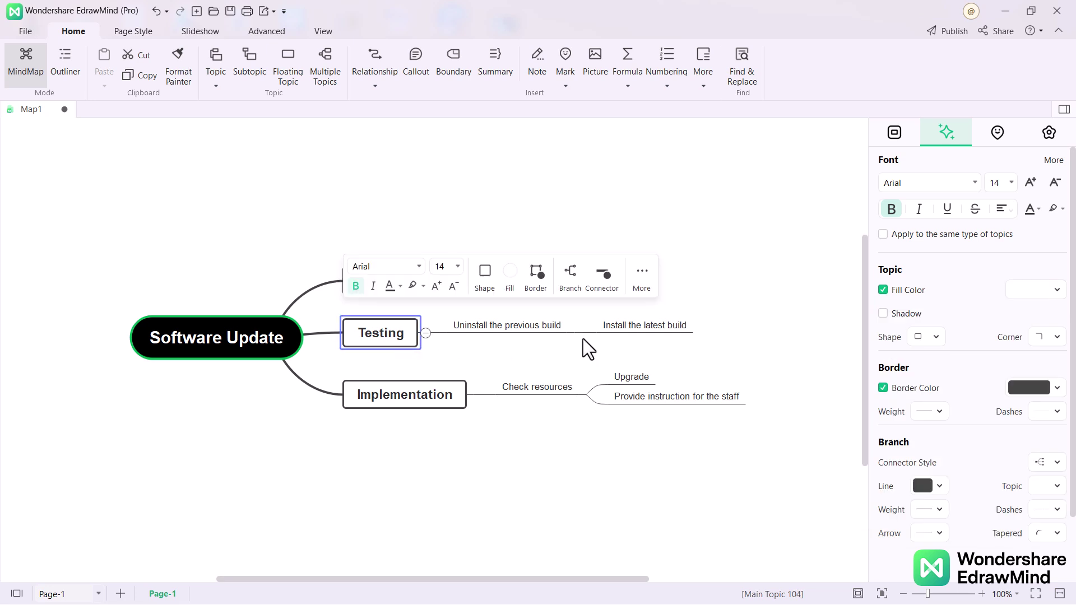
{"action": "left_click", "coordinate": [1057, 290]}
{"action": "left_click", "coordinate": [974, 341]}
{"action": "key", "text": "Down"}
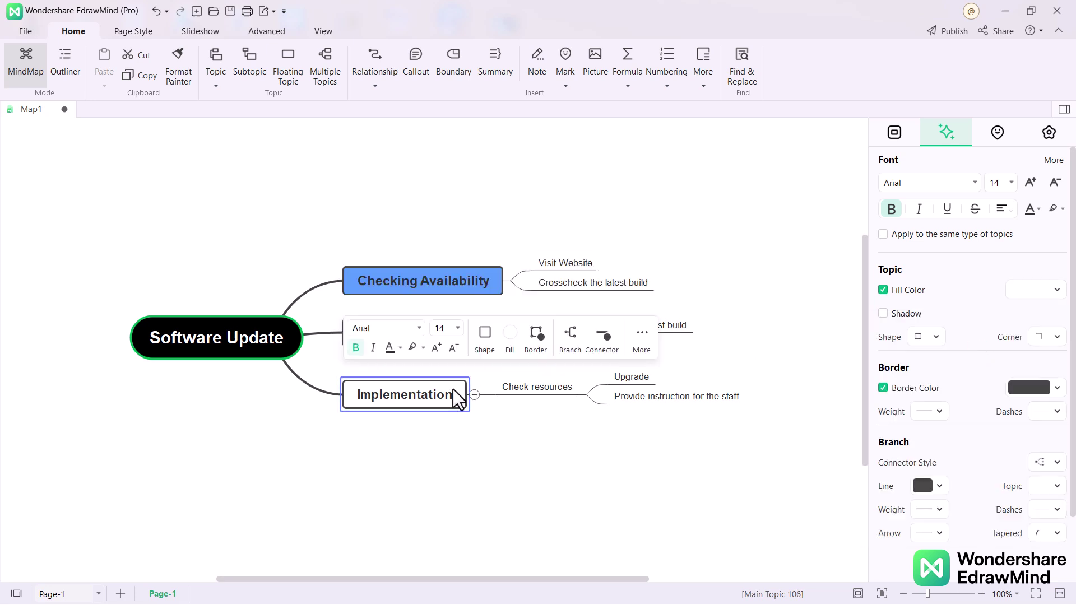
{"action": "left_click", "coordinate": [1057, 290]}
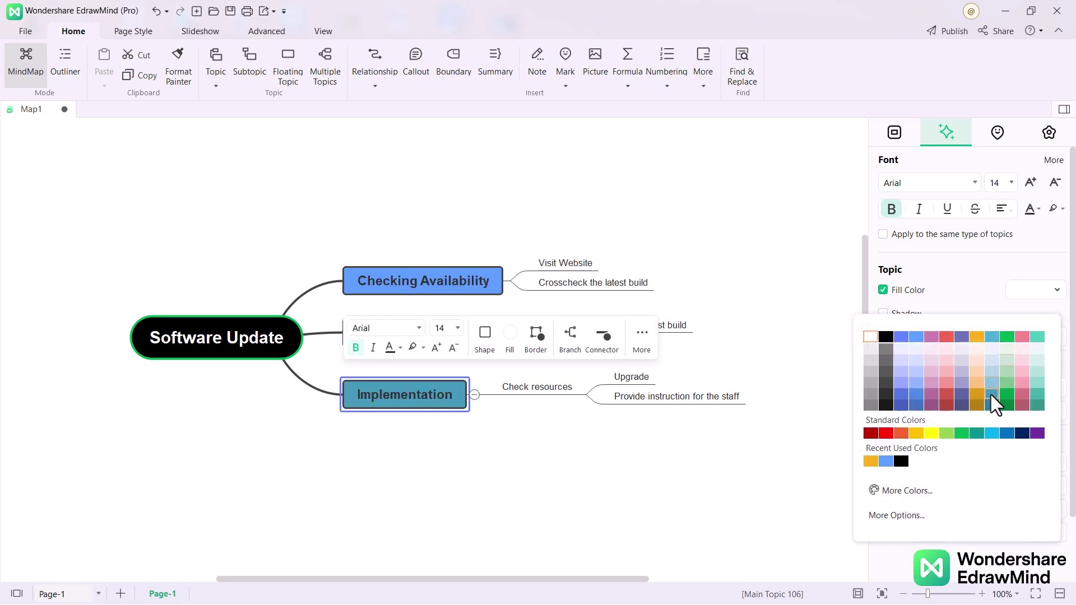
{"action": "left_click", "coordinate": [1041, 367]}
Check Software Update's font list, keeping Arial.
{"action": "left_click", "coordinate": [213, 337]}
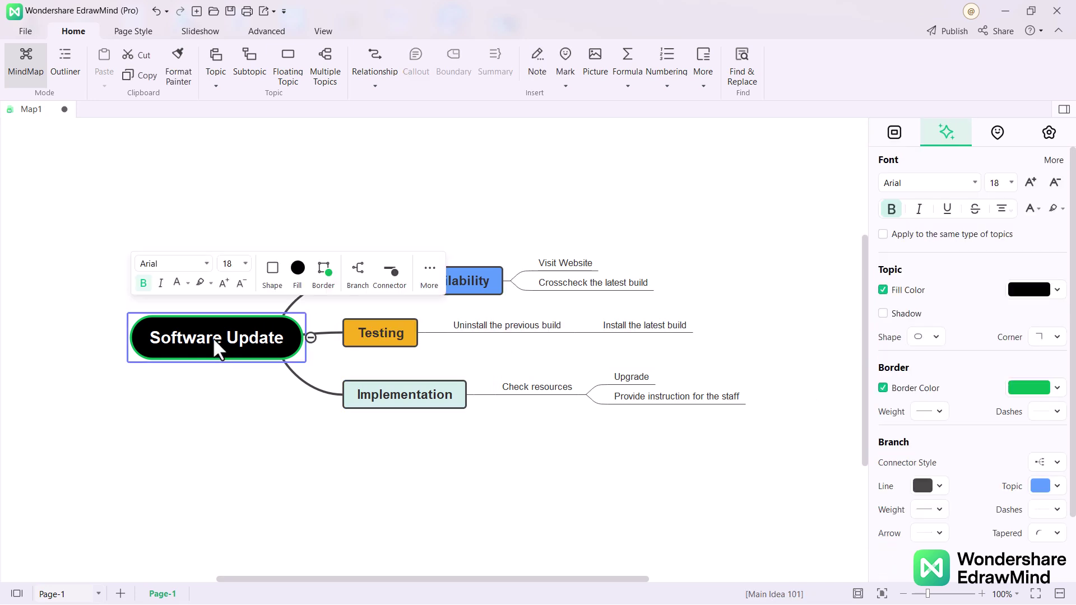
{"action": "left_click", "coordinate": [975, 183]}
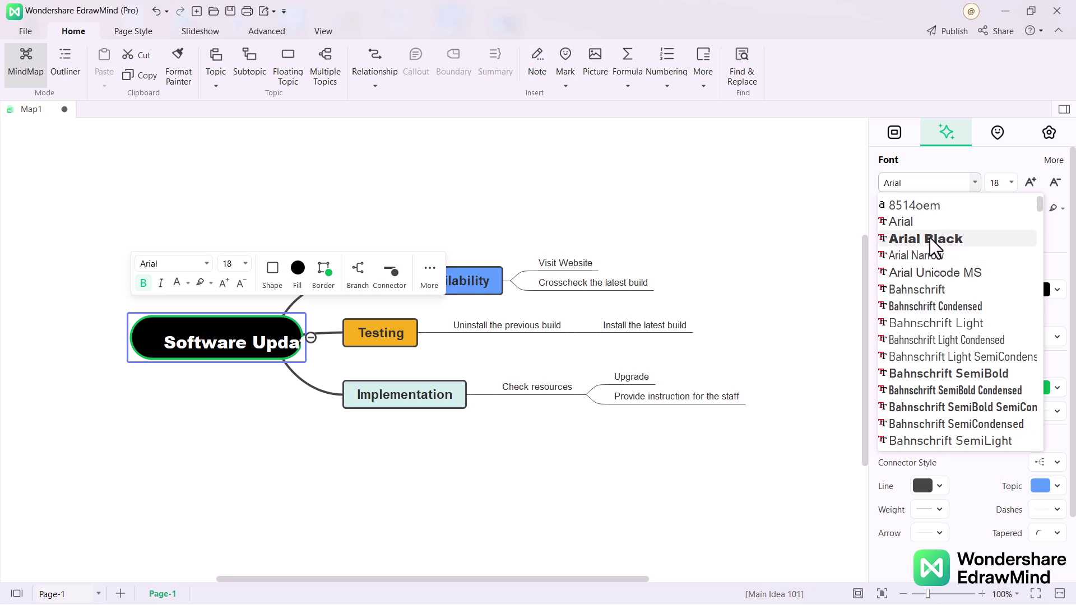
{"action": "left_click", "coordinate": [650, 193]}
{"action": "left_click", "coordinate": [682, 286]}
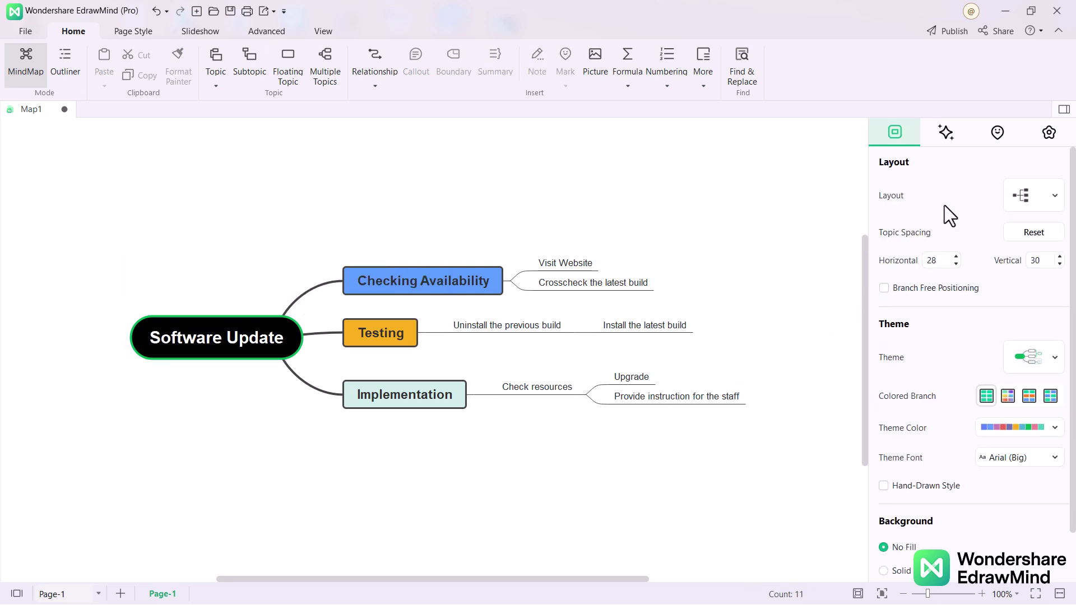
Try balanced, top-down tree, upward and left-facing layouts, settling on the top-down Org Chart.
{"action": "left_click", "coordinate": [1054, 196]}
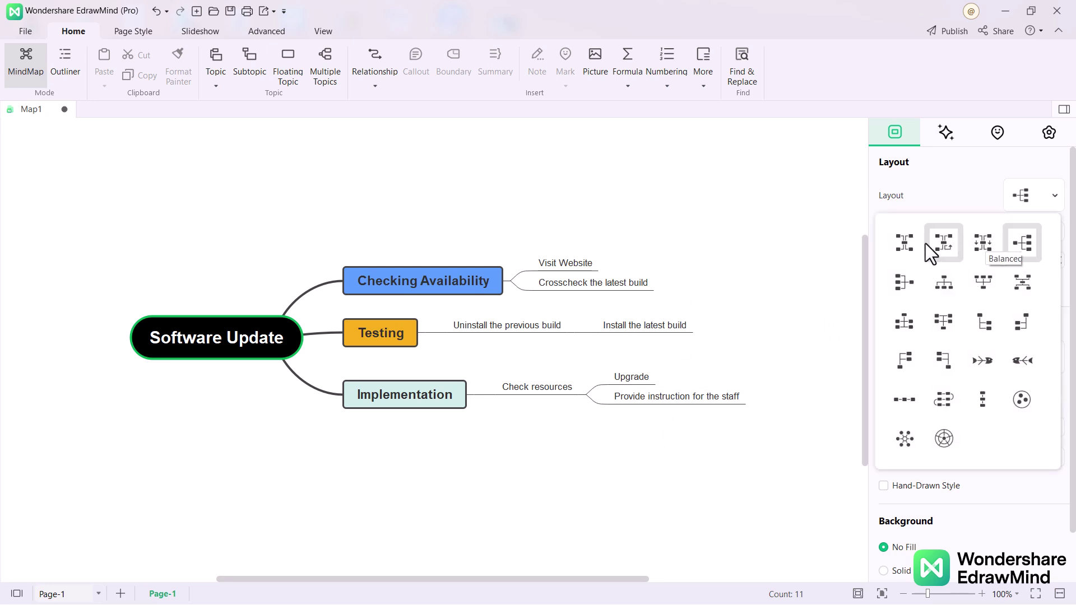
{"action": "left_click", "coordinate": [906, 243]}
{"action": "left_click", "coordinate": [1025, 205]}
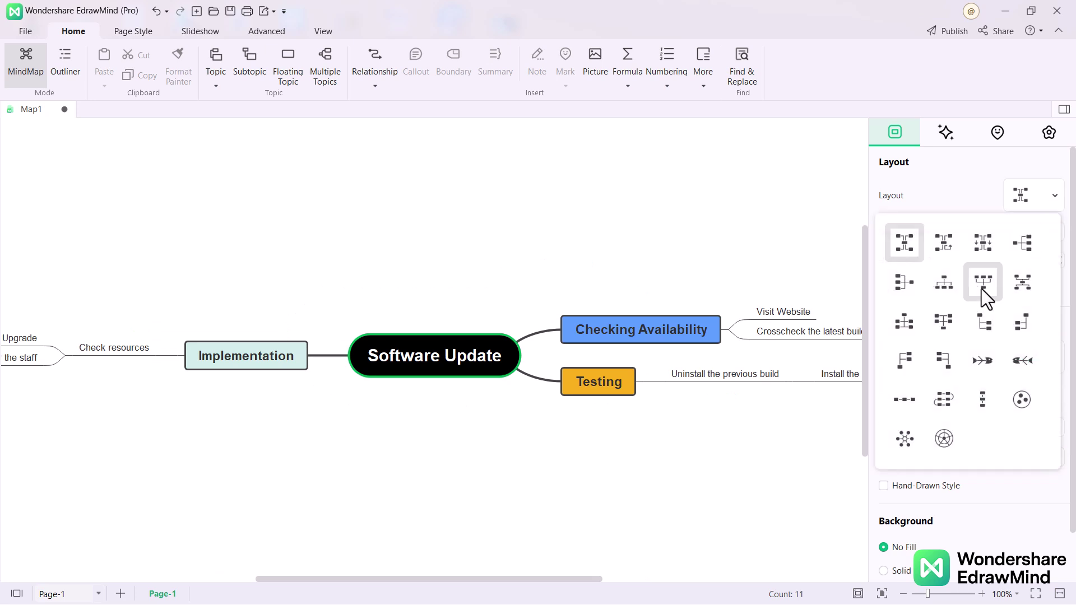
{"action": "left_click", "coordinate": [982, 284]}
{"action": "left_click", "coordinate": [1032, 196]}
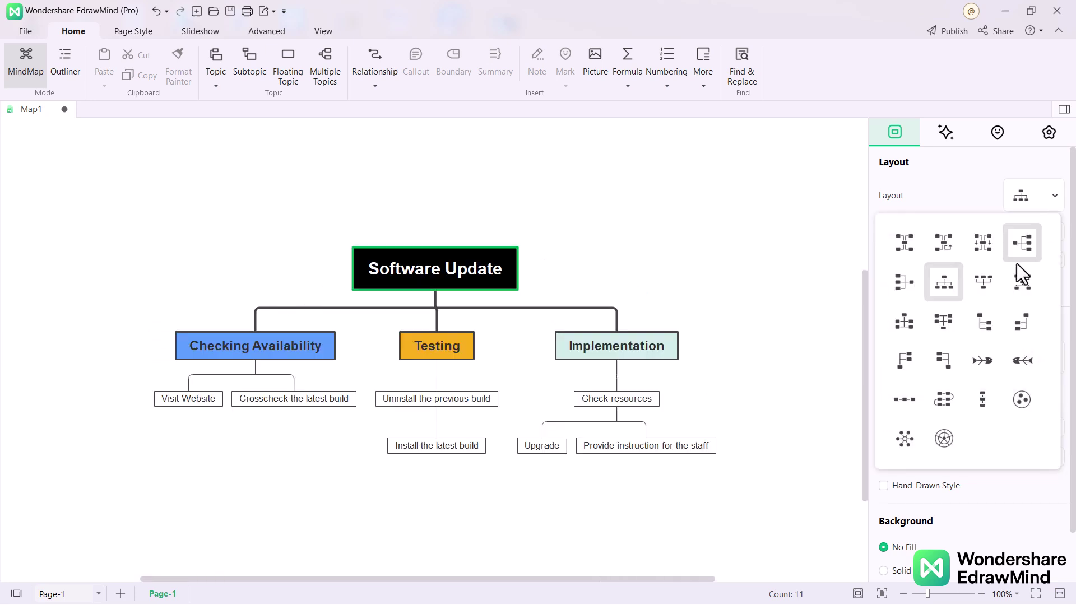
{"action": "left_click", "coordinate": [954, 324]}
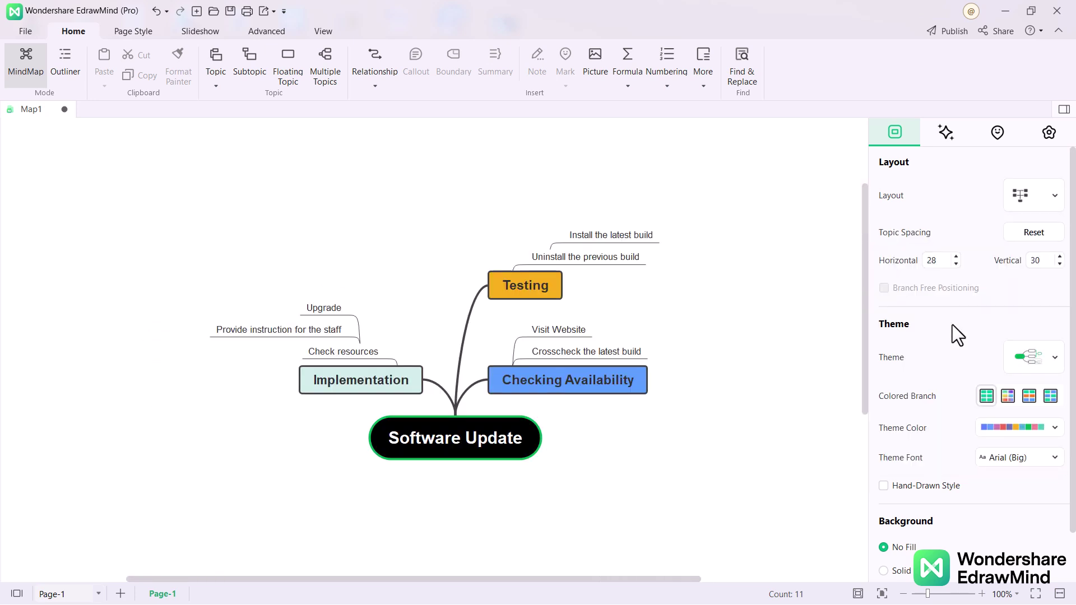
{"action": "left_click", "coordinate": [1045, 196]}
{"action": "left_click", "coordinate": [904, 282]}
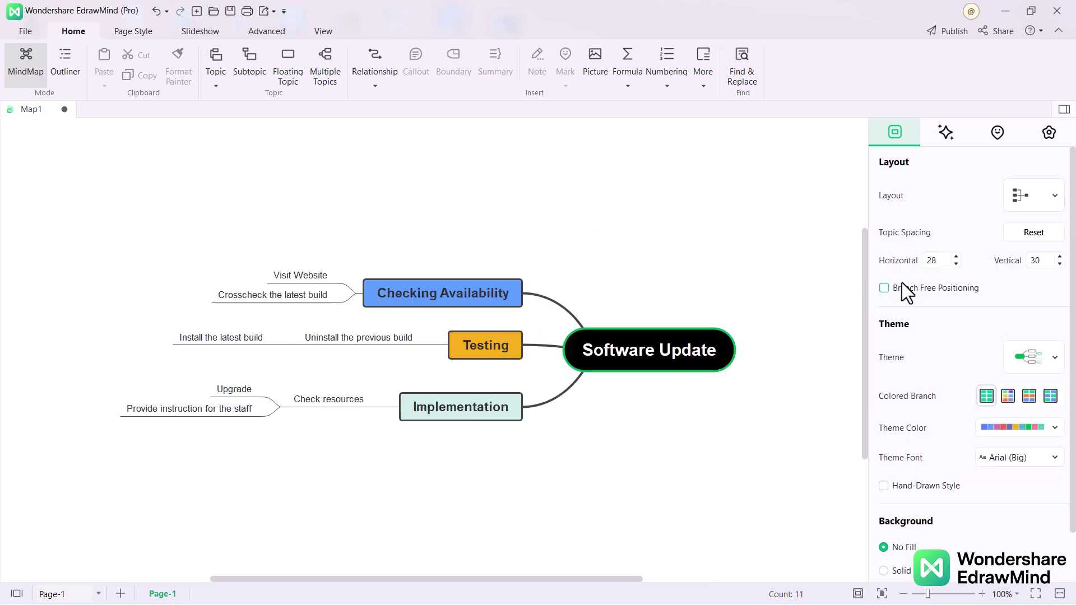
{"action": "left_click", "coordinate": [1047, 197]}
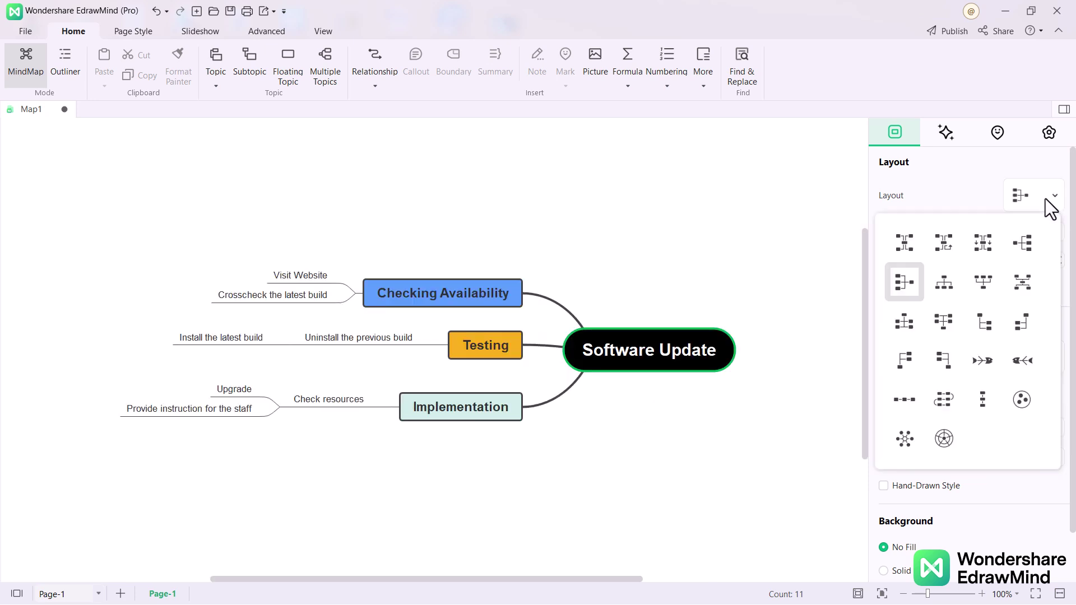
{"action": "left_click", "coordinate": [944, 283]}
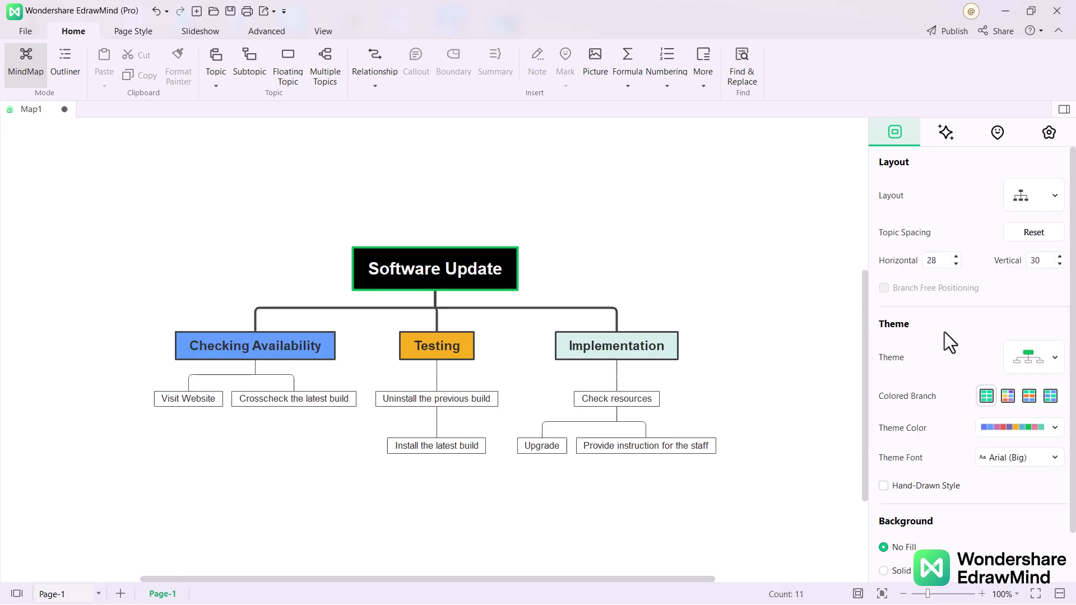
Browse the theme gallery and keep the original theme.
{"action": "left_click", "coordinate": [1055, 359]}
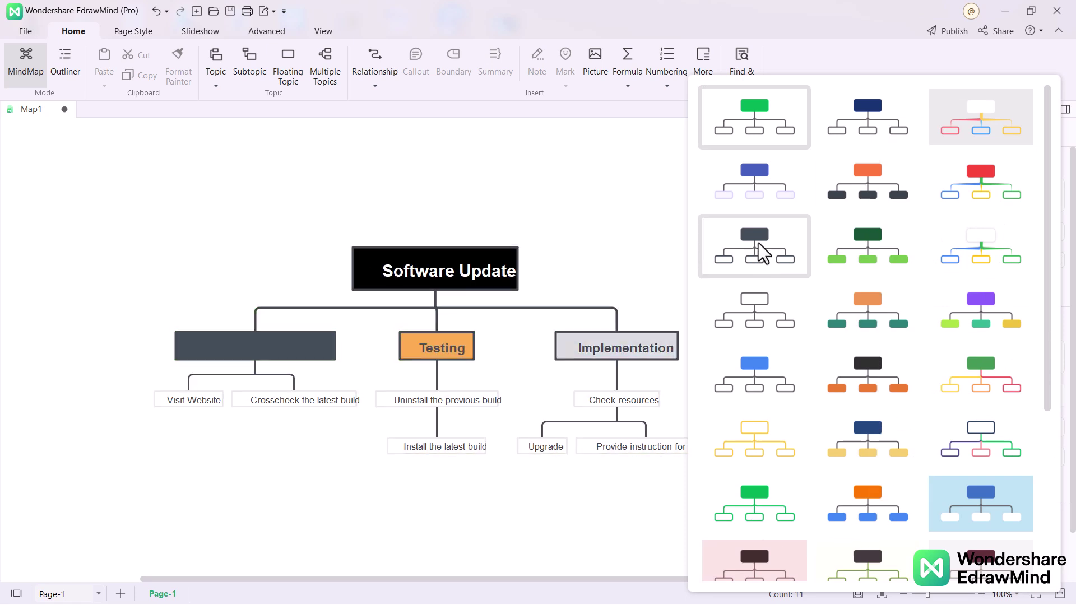
{"action": "left_click", "coordinate": [604, 197]}
{"action": "scroll", "coordinate": [953, 469], "scroll_direction": "down", "scroll_amount": 2}
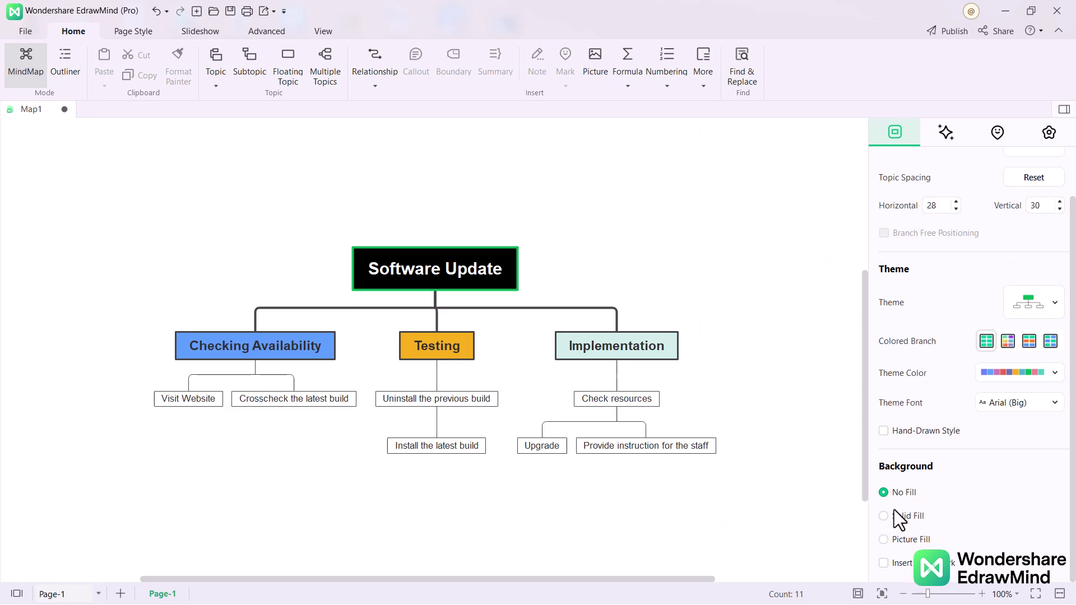
Give Checking Availability, Testing and Implementation priority marks 1, 2 and 3.
{"action": "scroll", "coordinate": [899, 442], "scroll_direction": "up", "scroll_amount": 3}
{"action": "left_click", "coordinate": [998, 134]}
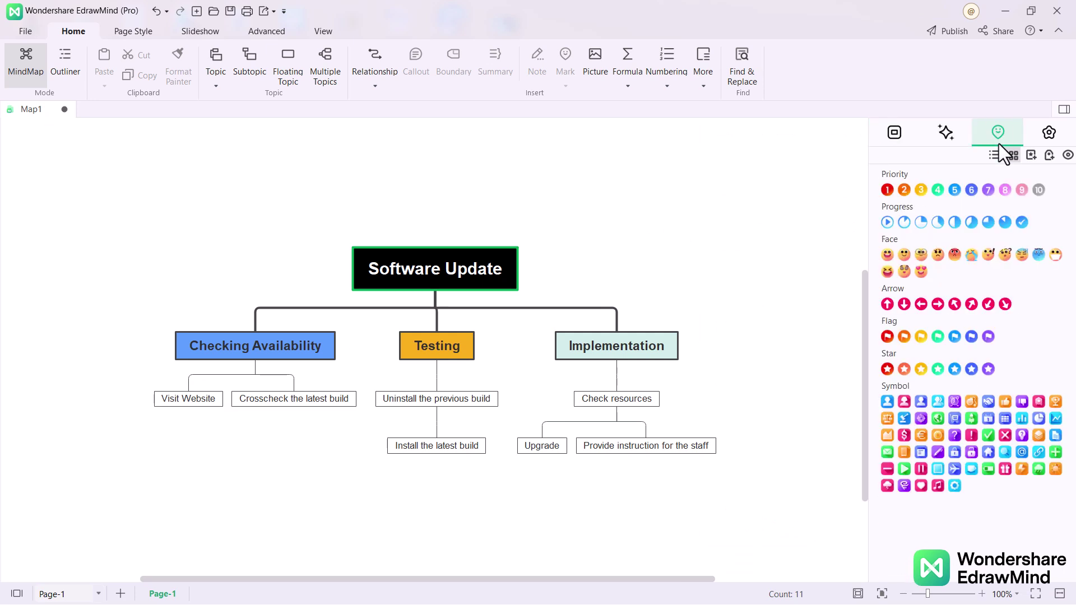
{"action": "left_click", "coordinate": [304, 347]}
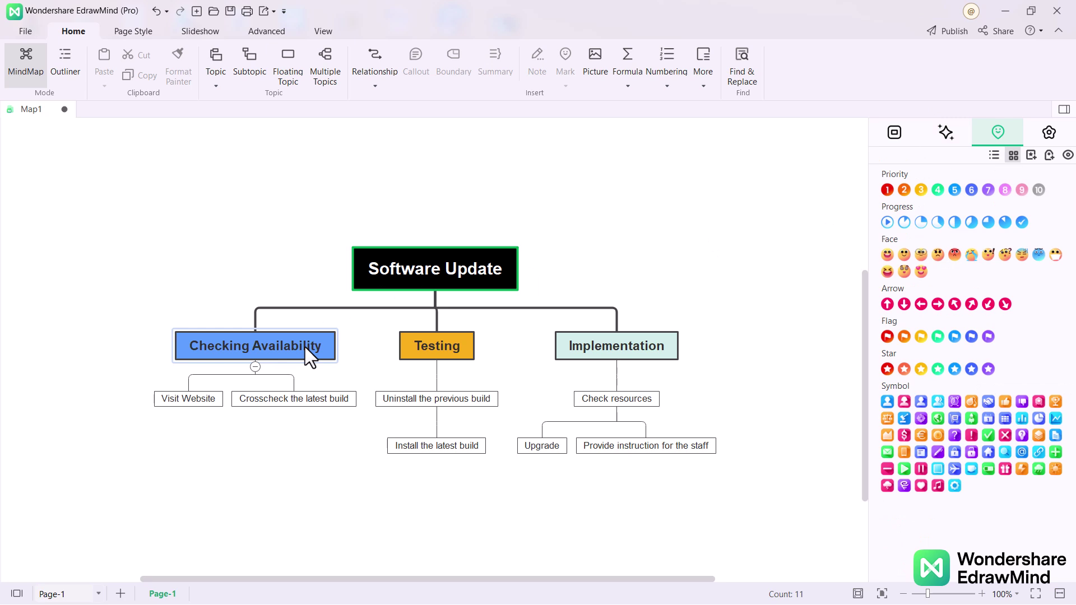
{"action": "left_click", "coordinate": [889, 190]}
{"action": "left_click", "coordinate": [460, 343]}
{"action": "left_click", "coordinate": [904, 190]}
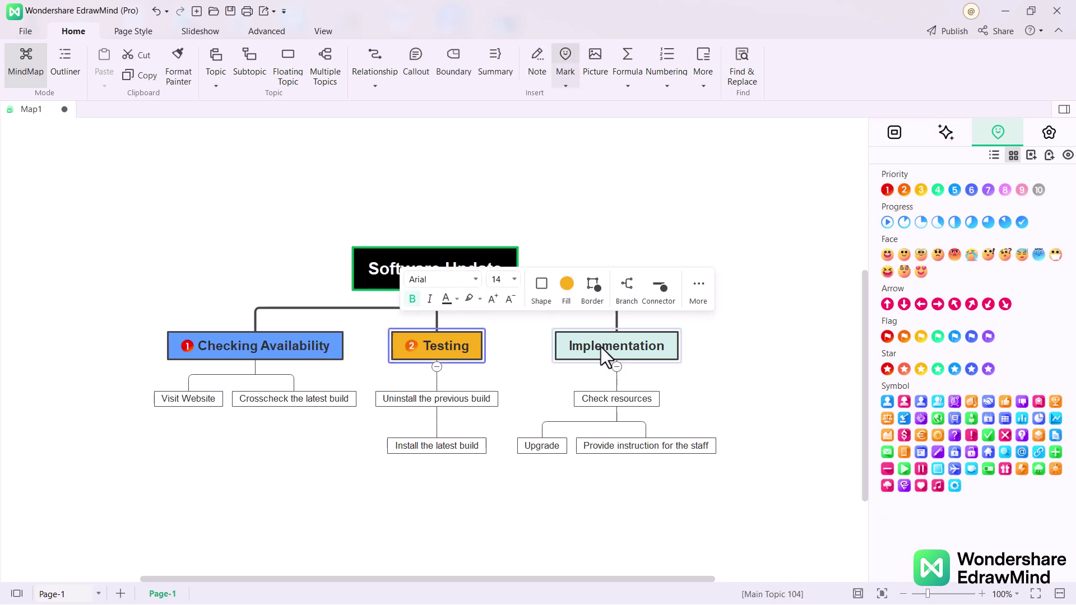
{"action": "left_click", "coordinate": [601, 348]}
{"action": "left_click", "coordinate": [921, 191]}
{"action": "left_click", "coordinate": [660, 223]}
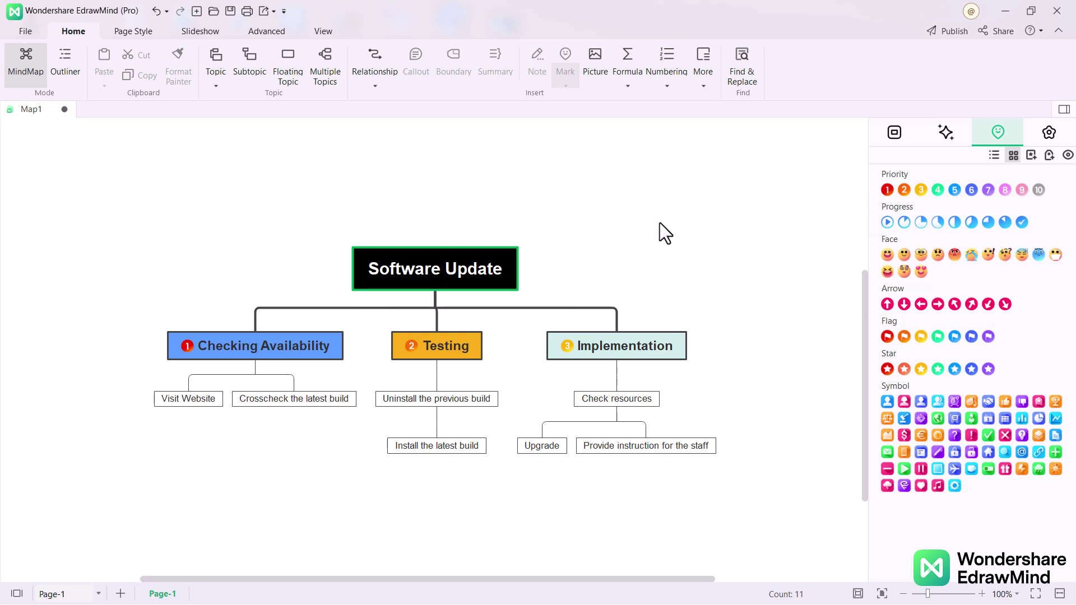
Mark Visit Website with a red star, Check resources a green check, Uninstall the previous build a red '!'.
{"action": "left_click", "coordinate": [197, 402]}
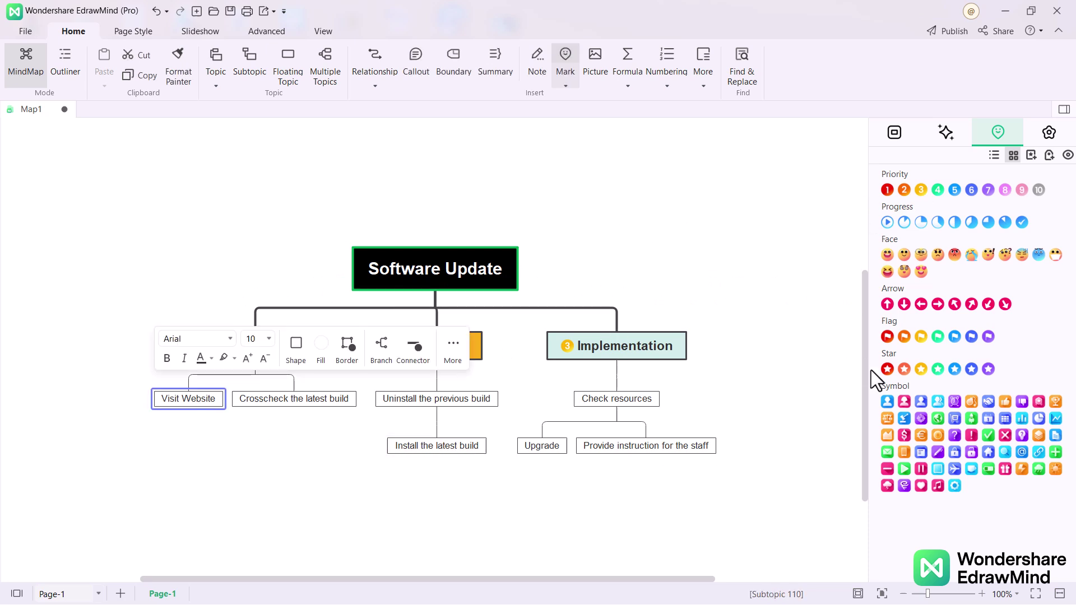
{"action": "left_click", "coordinate": [888, 369]}
{"action": "left_click", "coordinate": [637, 398]}
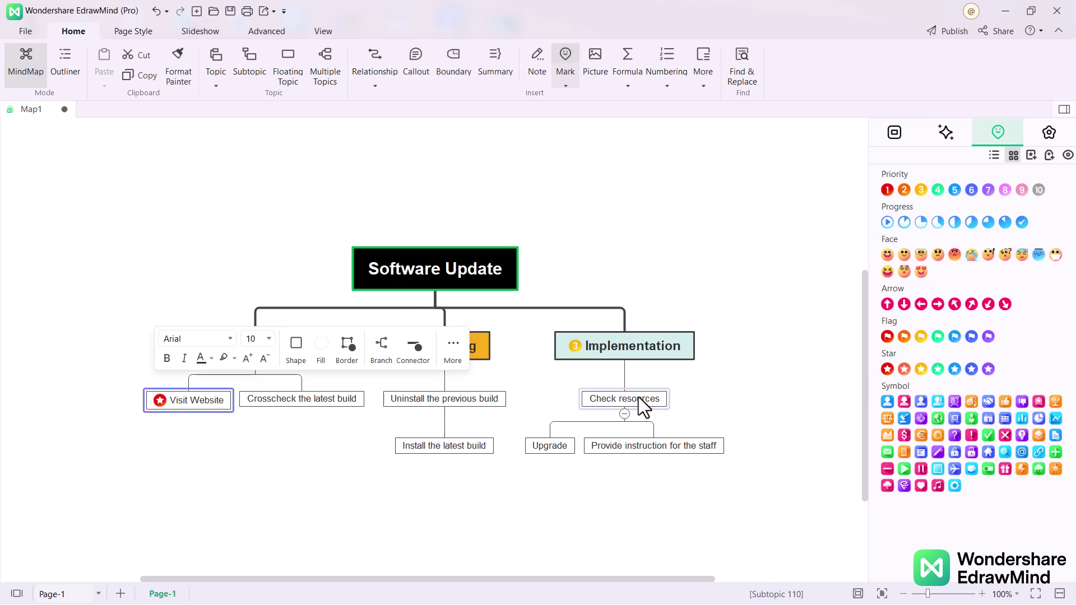
{"action": "left_click", "coordinate": [988, 436]}
{"action": "left_click", "coordinate": [466, 400]}
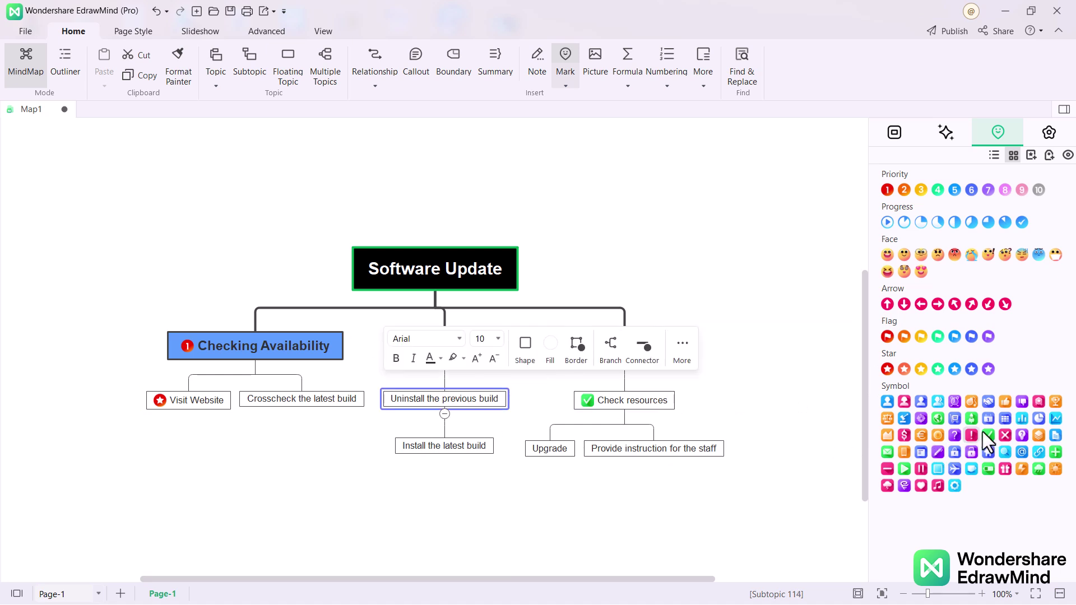
{"action": "left_click", "coordinate": [972, 435]}
{"action": "left_click", "coordinate": [780, 318]}
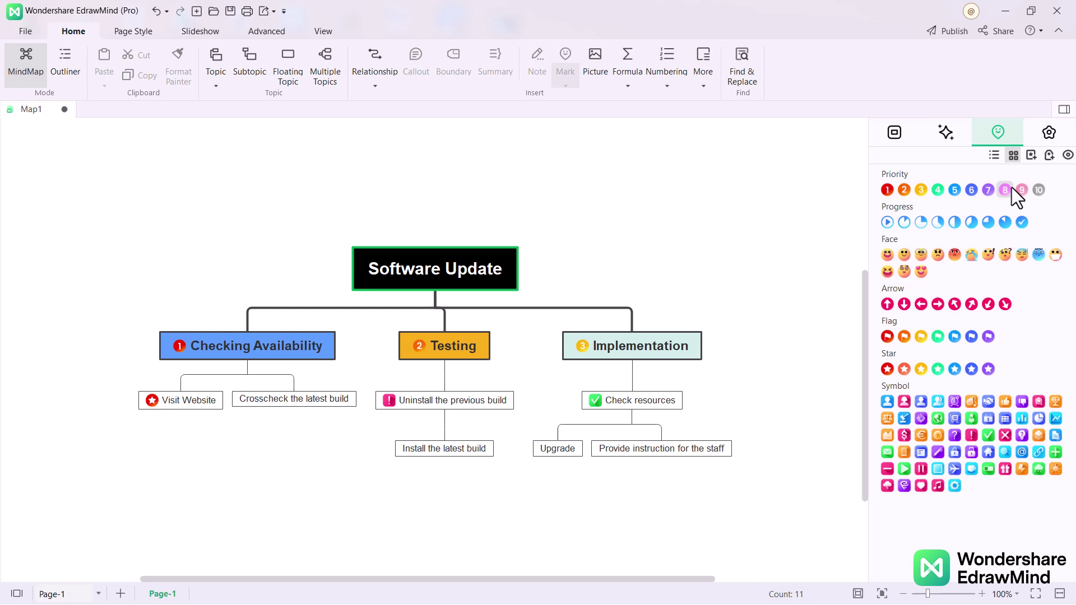
{"action": "left_click", "coordinate": [1050, 134]}
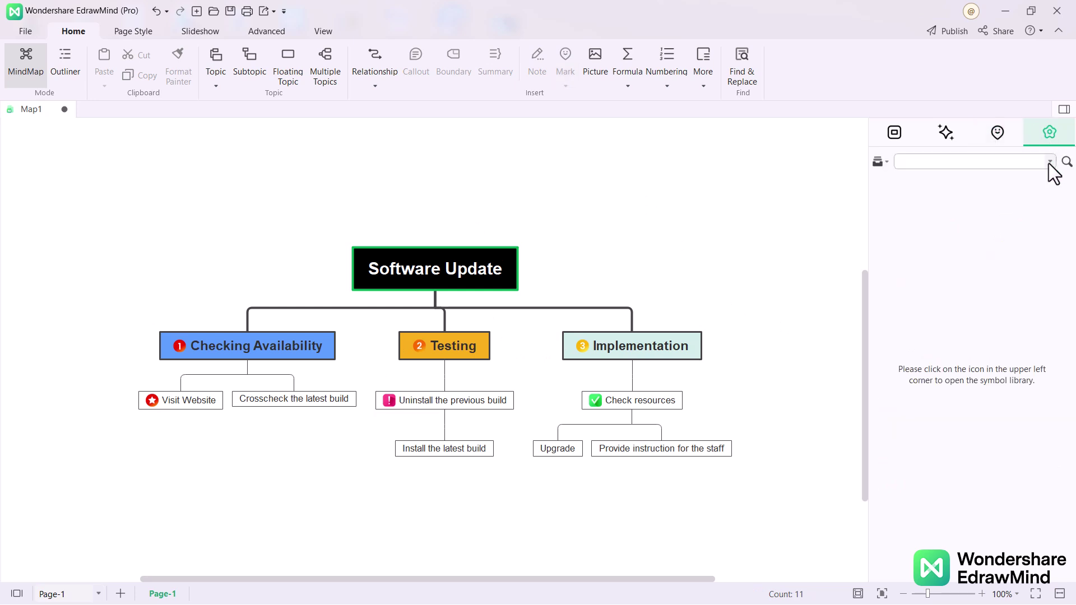
Load the Technology symbol library and scroll through its icons.
{"action": "left_click", "coordinate": [879, 162]}
{"action": "mouse_move", "coordinate": [908, 217]}
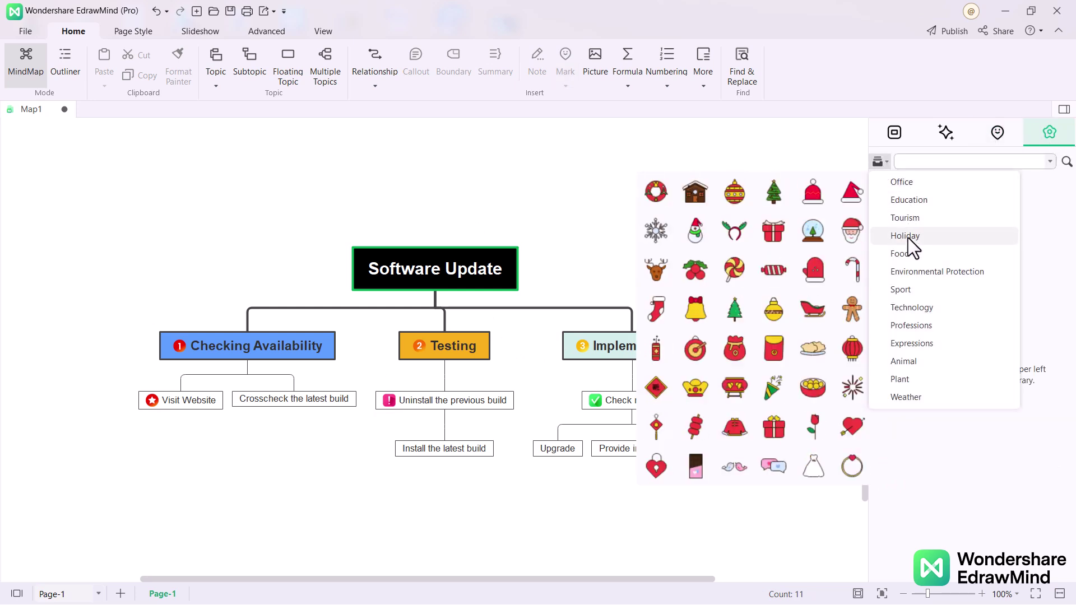
{"action": "left_click", "coordinate": [911, 308]}
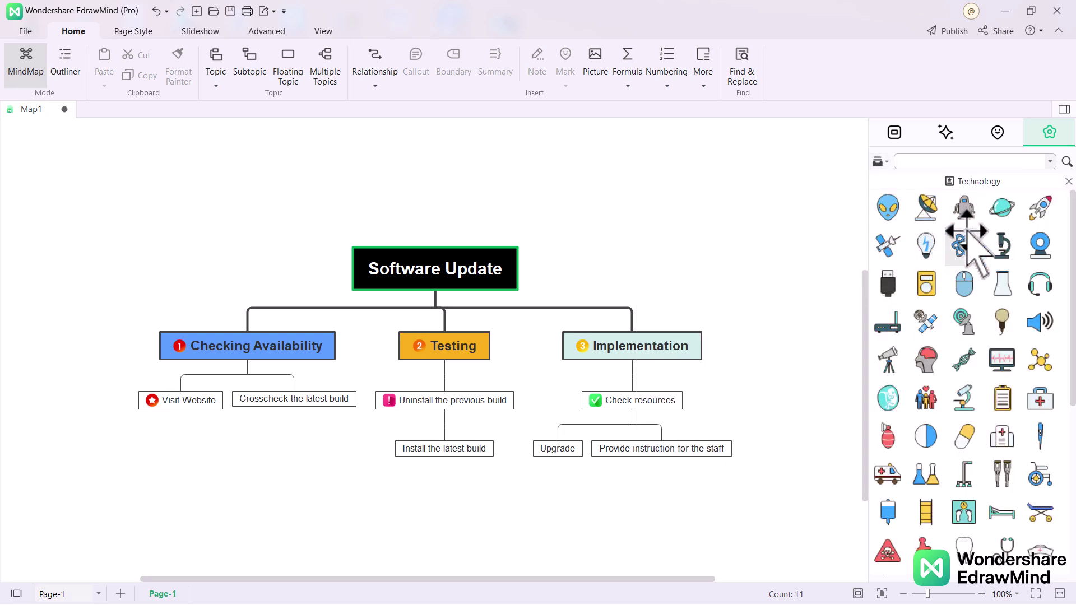
{"action": "scroll", "coordinate": [947, 448], "scroll_direction": "down", "scroll_amount": 5}
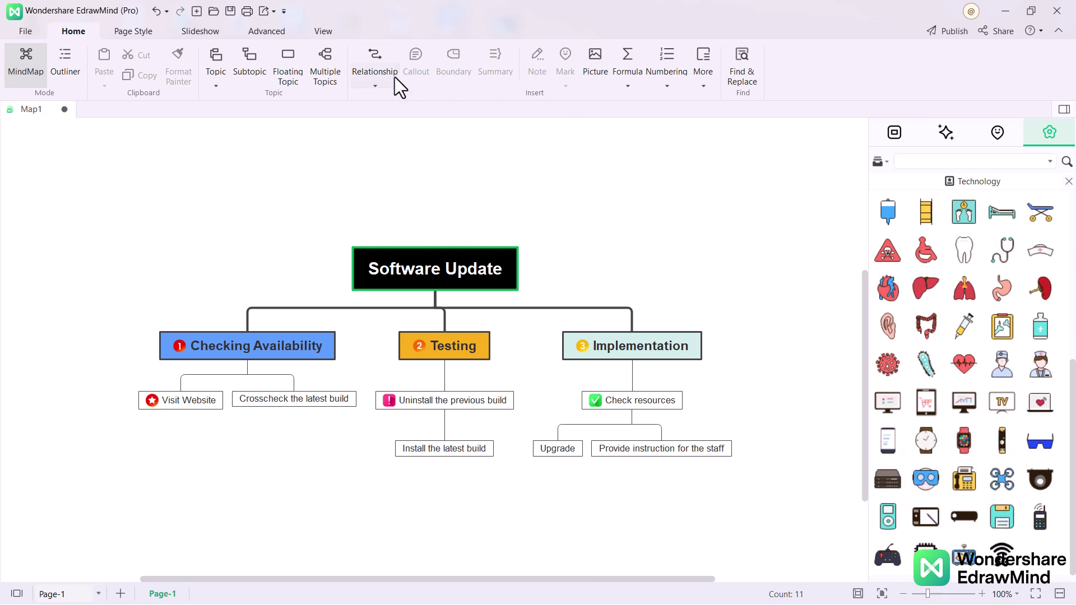
Draw a curved relationship from Visit Website to Install the latest build, bending it below the topics.
{"action": "left_click", "coordinate": [383, 65]}
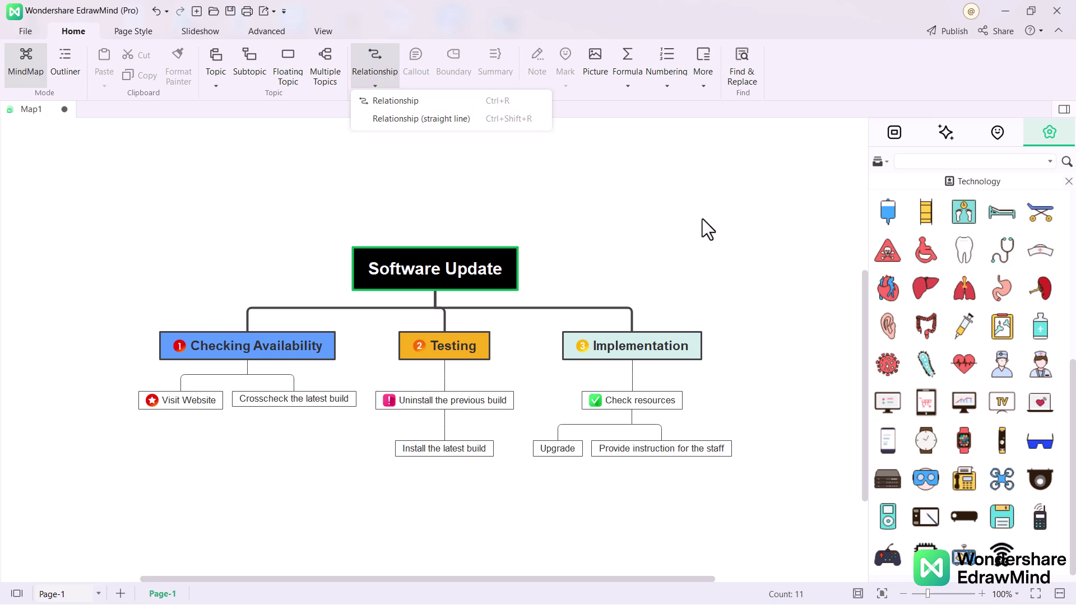
{"action": "left_click", "coordinate": [440, 100]}
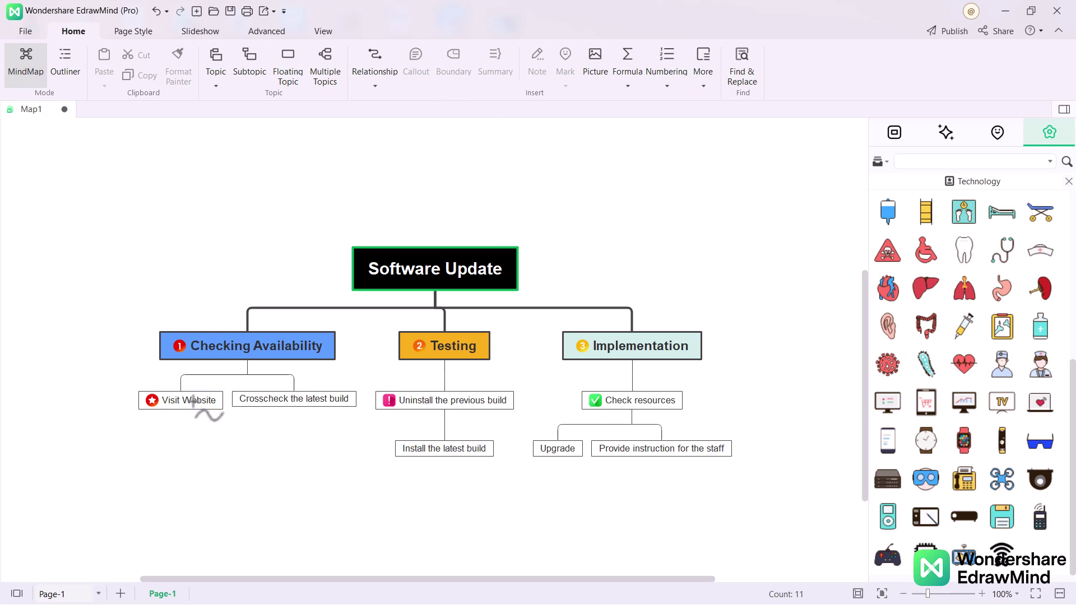
{"action": "left_click", "coordinate": [202, 411]}
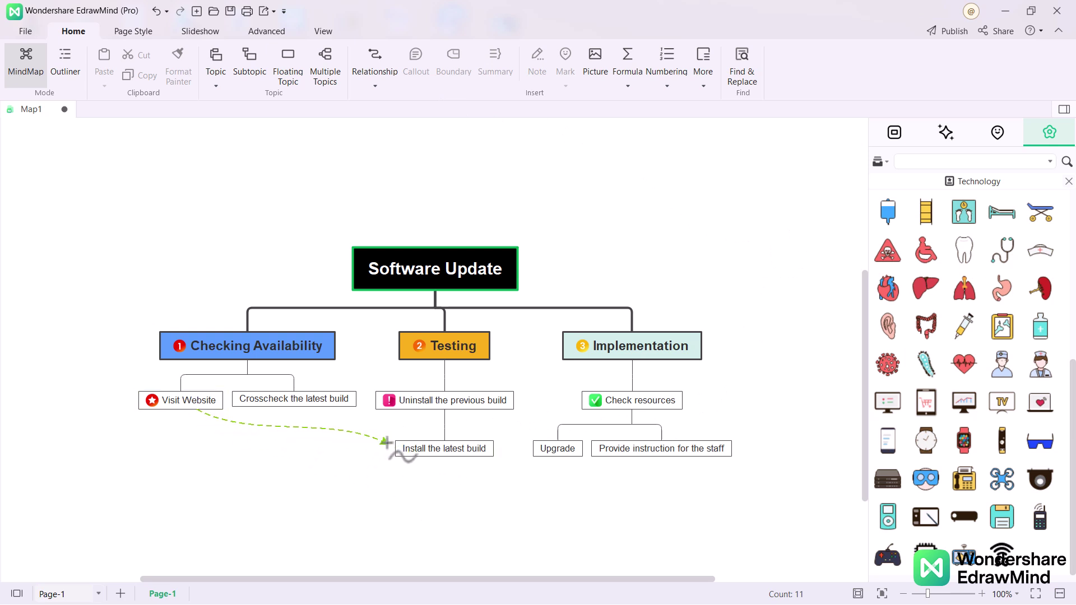
{"action": "left_click", "coordinate": [398, 455]}
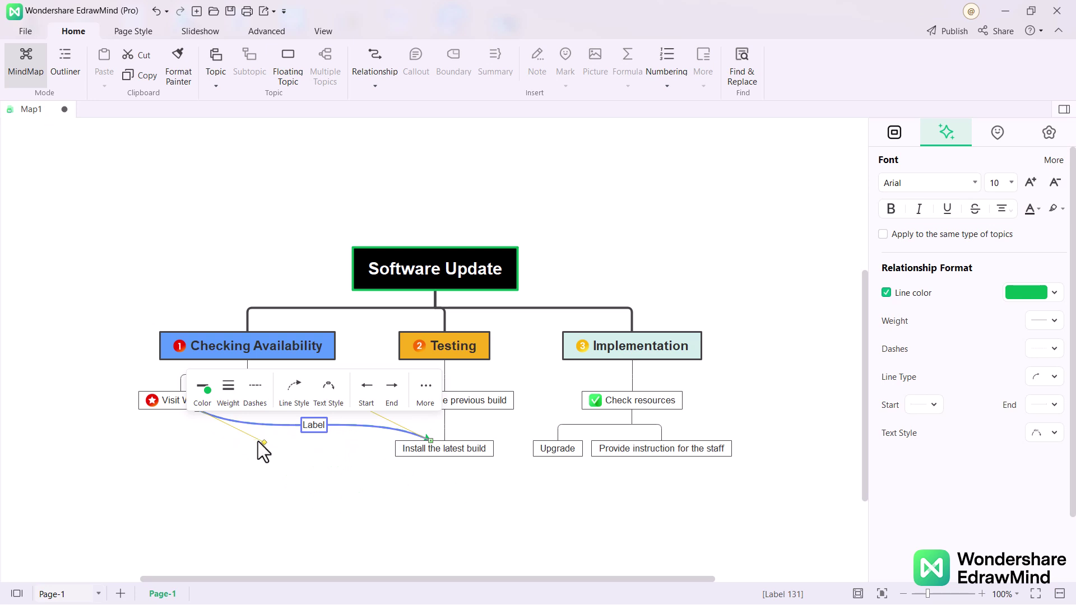
{"action": "left_click_drag", "start_coordinate": [264, 442], "coordinate": [245, 482]}
{"action": "left_click", "coordinate": [387, 474]}
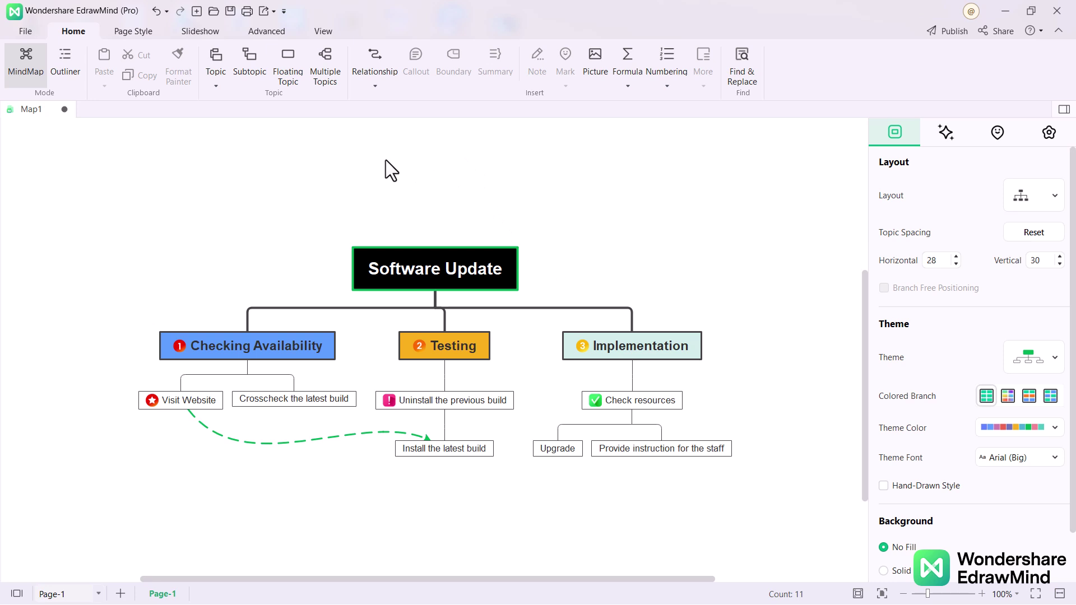
Insert a Floating Topic, then brainstorm idea5 and idea2 as new main topics under Software Update.
{"action": "key", "text": "alt+f"}
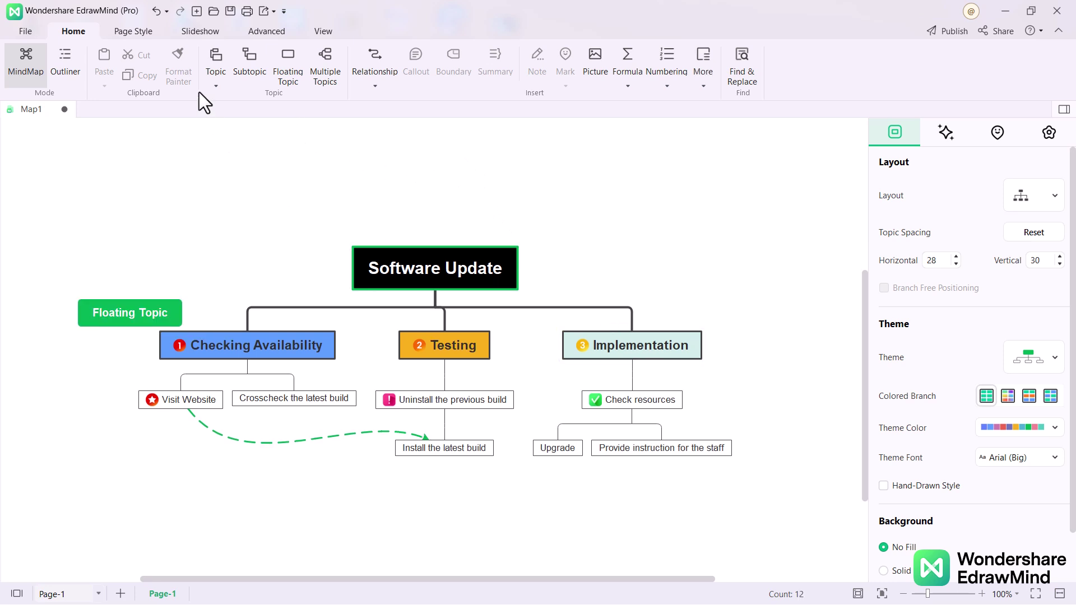
{"action": "left_click", "coordinate": [188, 32]}
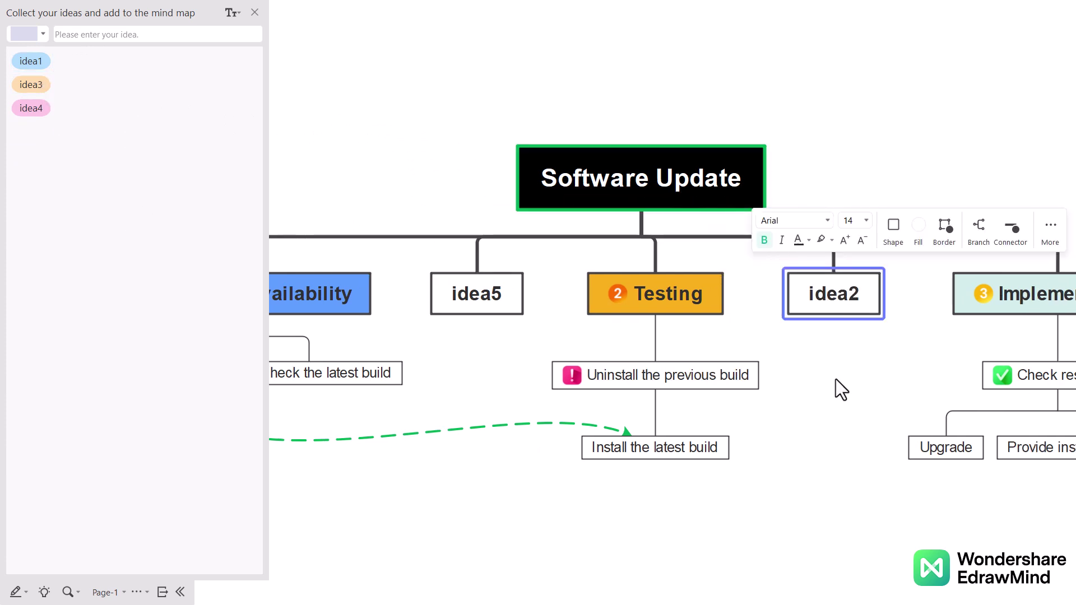
{"action": "scroll", "coordinate": [776, 378], "scroll_direction": "down", "scroll_amount": 2}
{"action": "scroll", "coordinate": [775, 377], "scroll_direction": "up", "scroll_amount": 2}
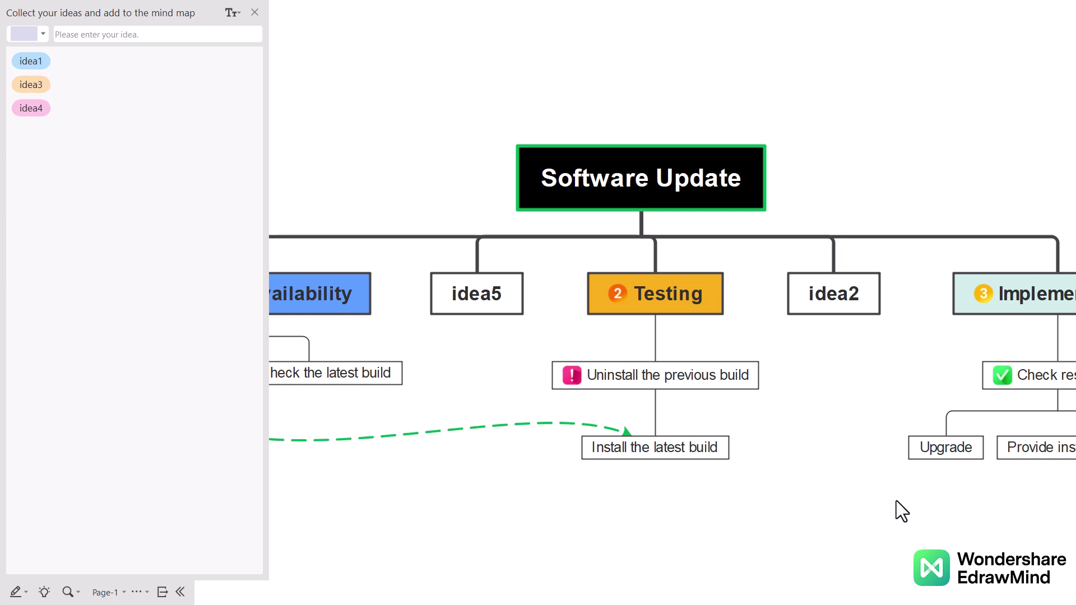
{"action": "key", "text": "Escape"}
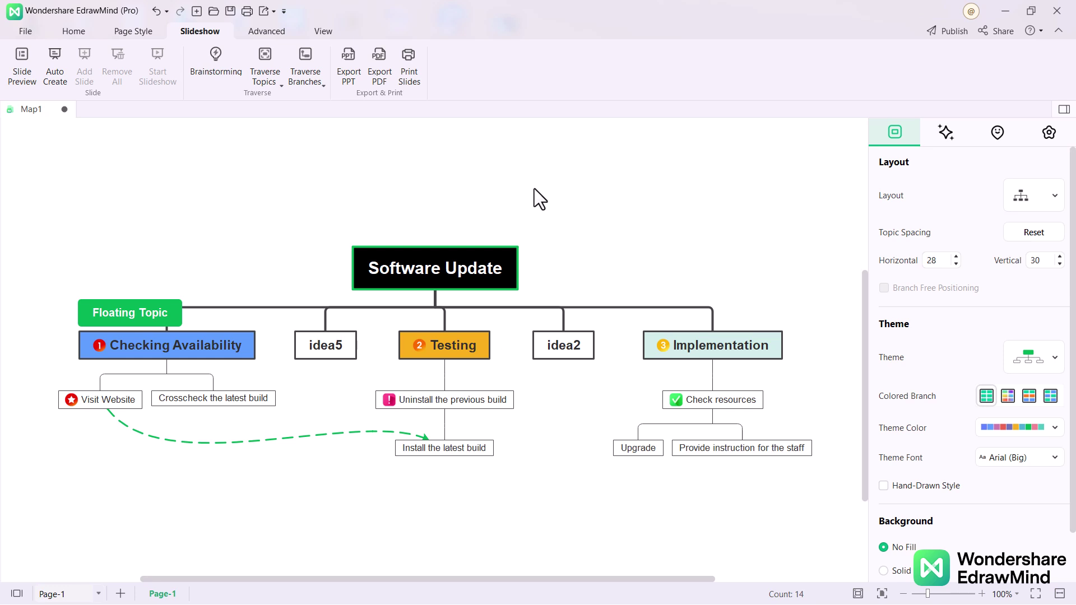
Auto Create slides in Slide Preview and review the thumbnails, starting with Software Update and Checking Availability.
{"action": "left_click", "coordinate": [12, 72]}
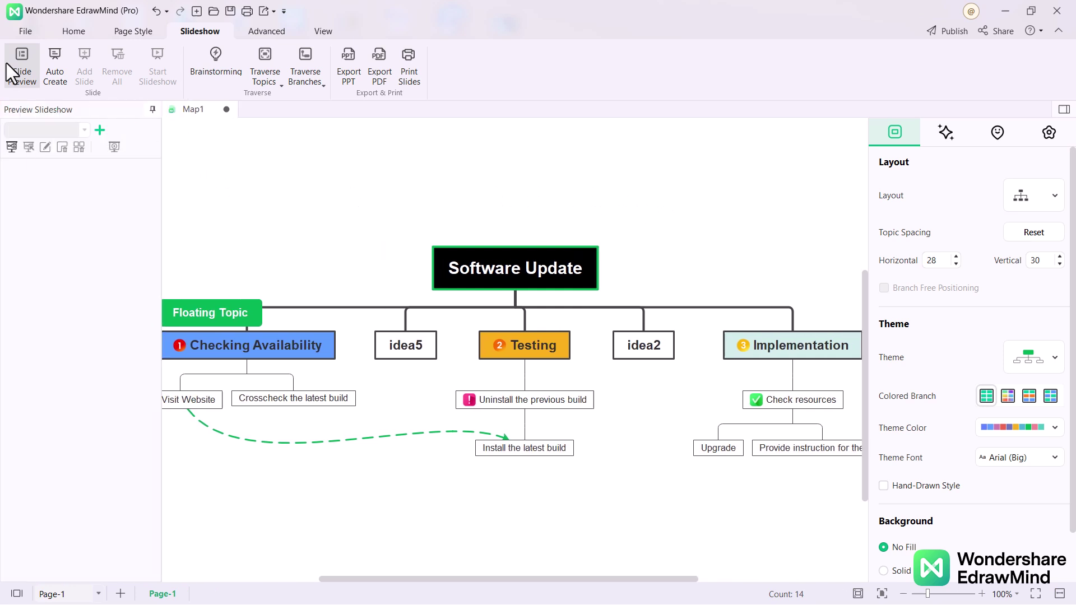
{"action": "left_click", "coordinate": [63, 79]}
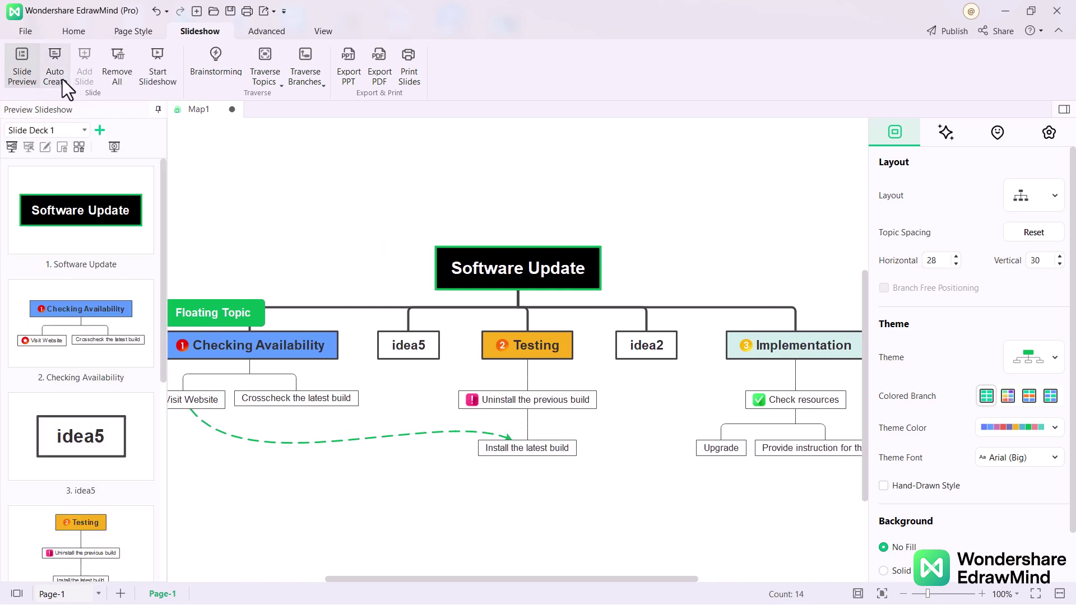
{"action": "scroll", "coordinate": [86, 267], "scroll_direction": "down", "scroll_amount": 3}
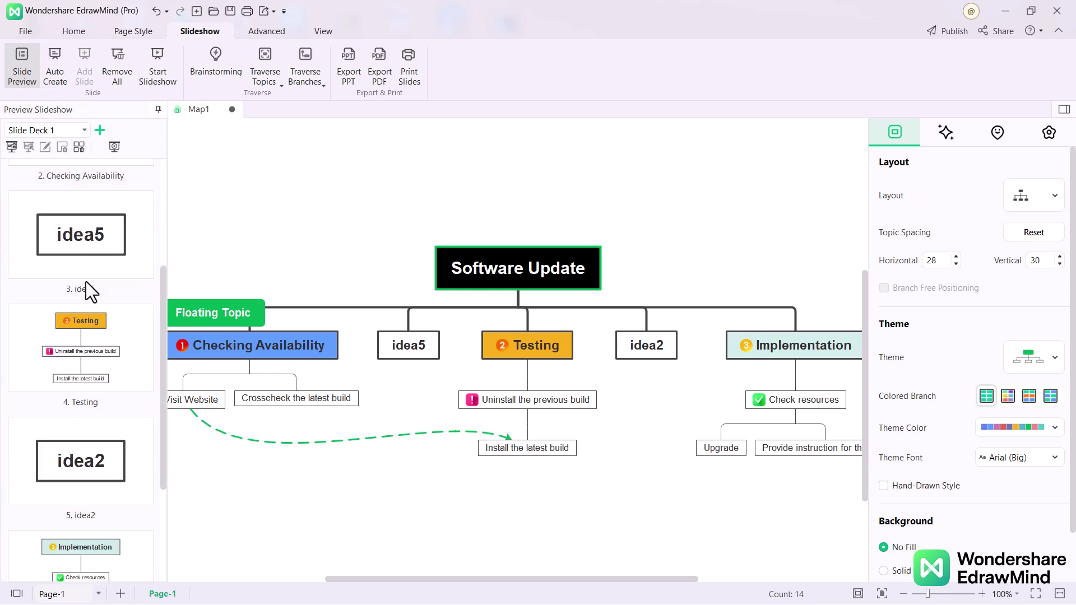
{"action": "scroll", "coordinate": [90, 298], "scroll_direction": "down", "scroll_amount": 3}
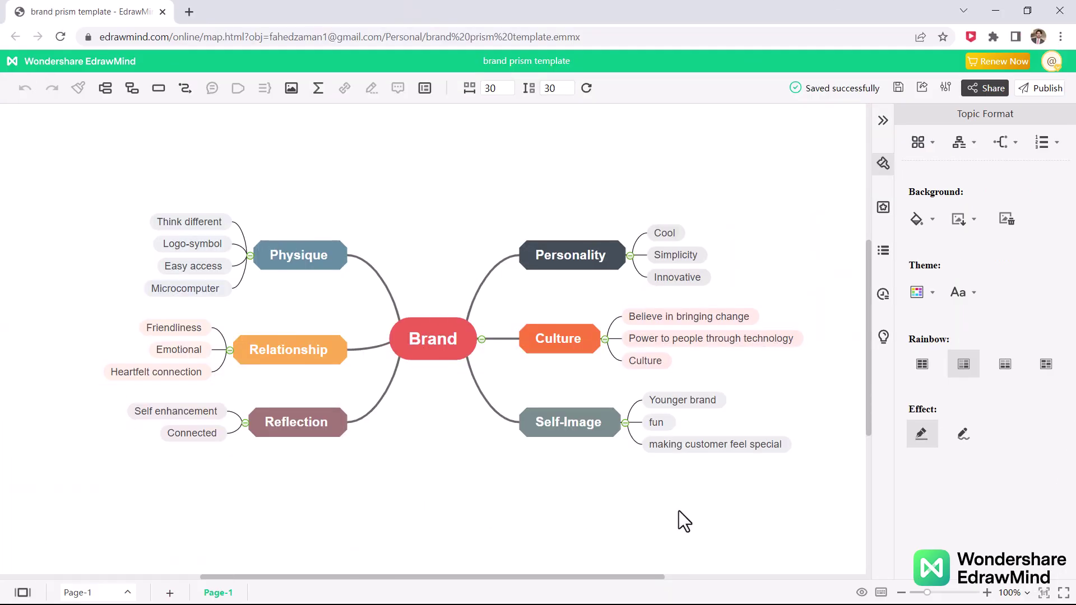
Generate a collaboration invitation link with Editor permission for the brand prism map and copy it.
{"action": "left_click", "coordinate": [946, 88]}
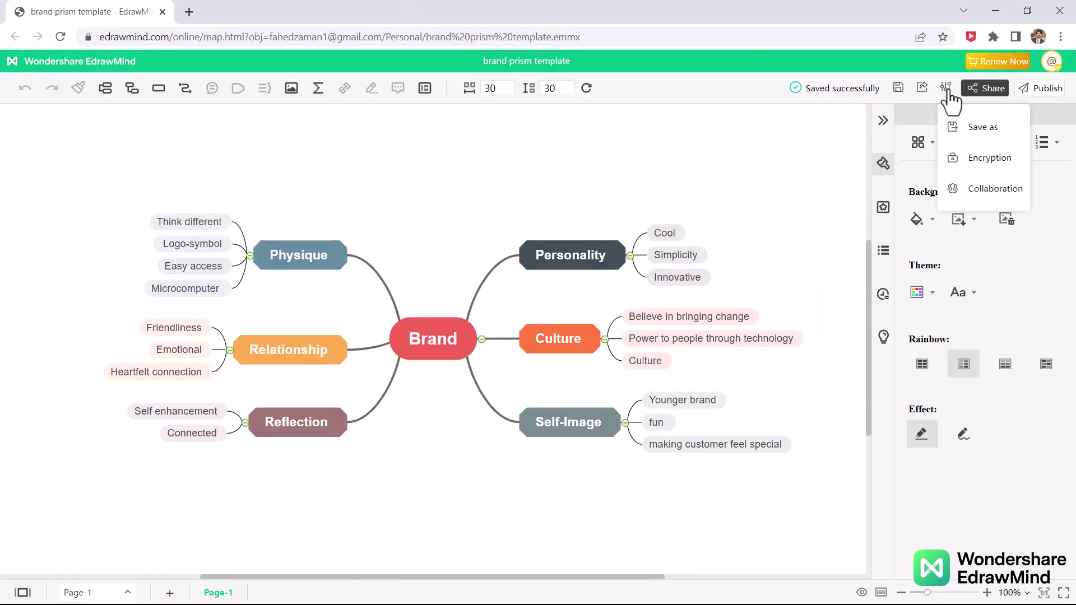
{"action": "left_click", "coordinate": [976, 190]}
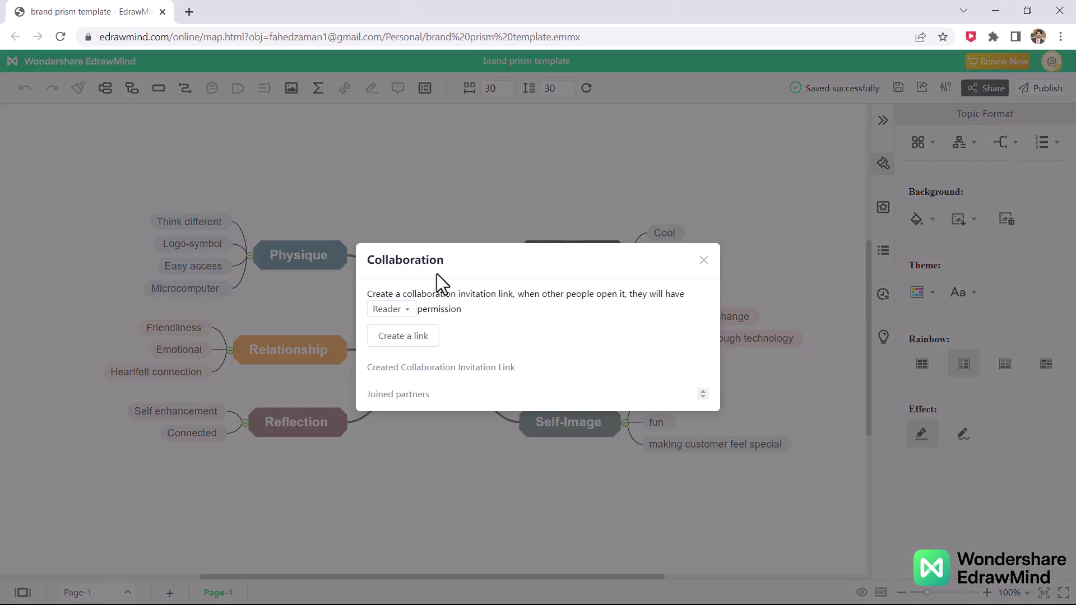
{"action": "left_click", "coordinate": [404, 312]}
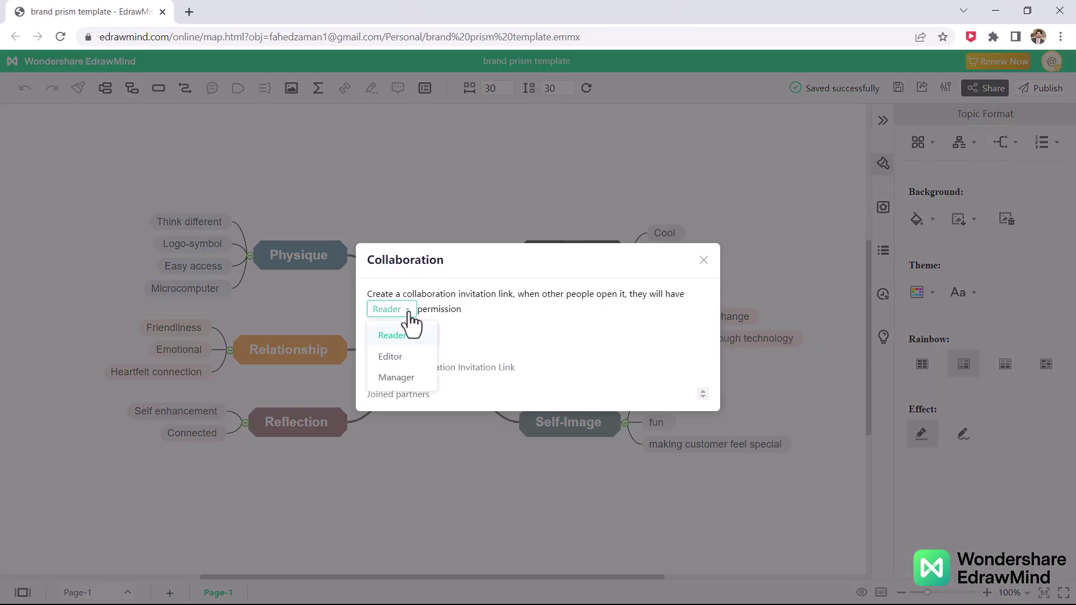
{"action": "left_click", "coordinate": [415, 356]}
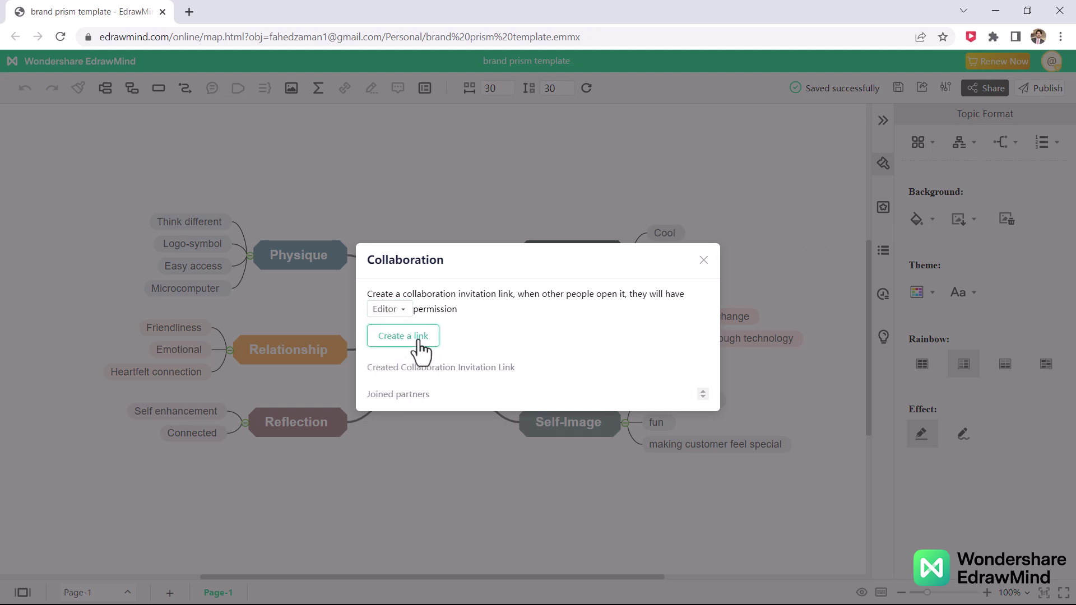
{"action": "left_click", "coordinate": [418, 343]}
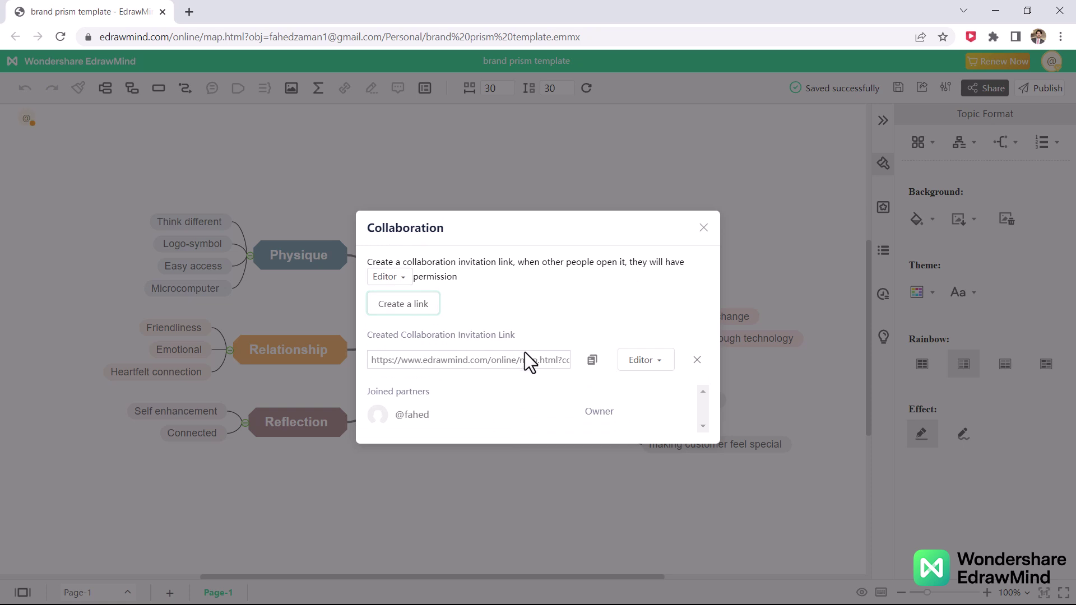
{"action": "left_click", "coordinate": [593, 361]}
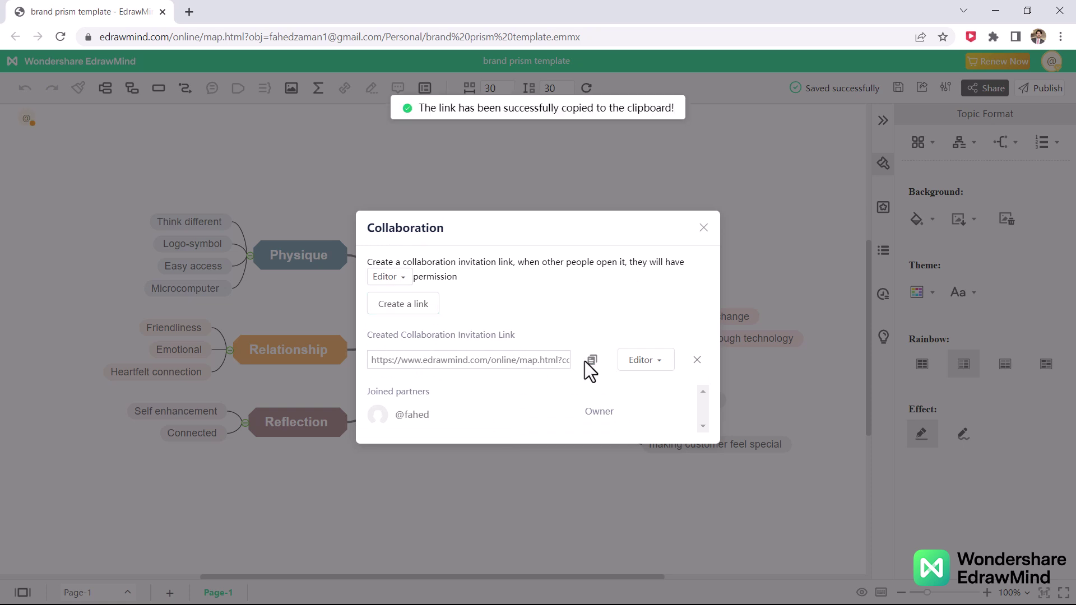
{"action": "left_click", "coordinate": [704, 230]}
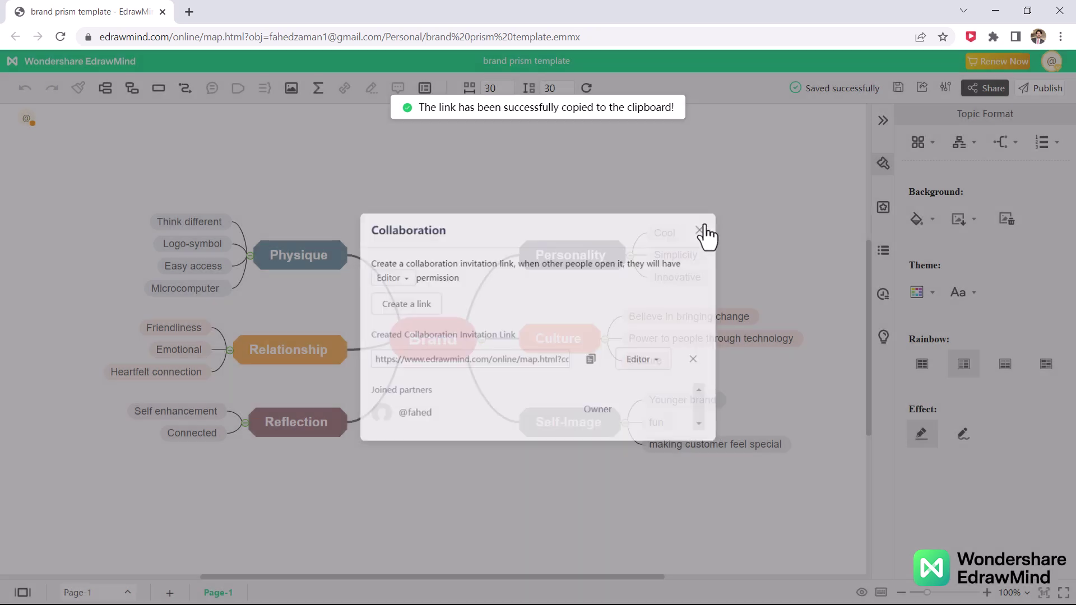